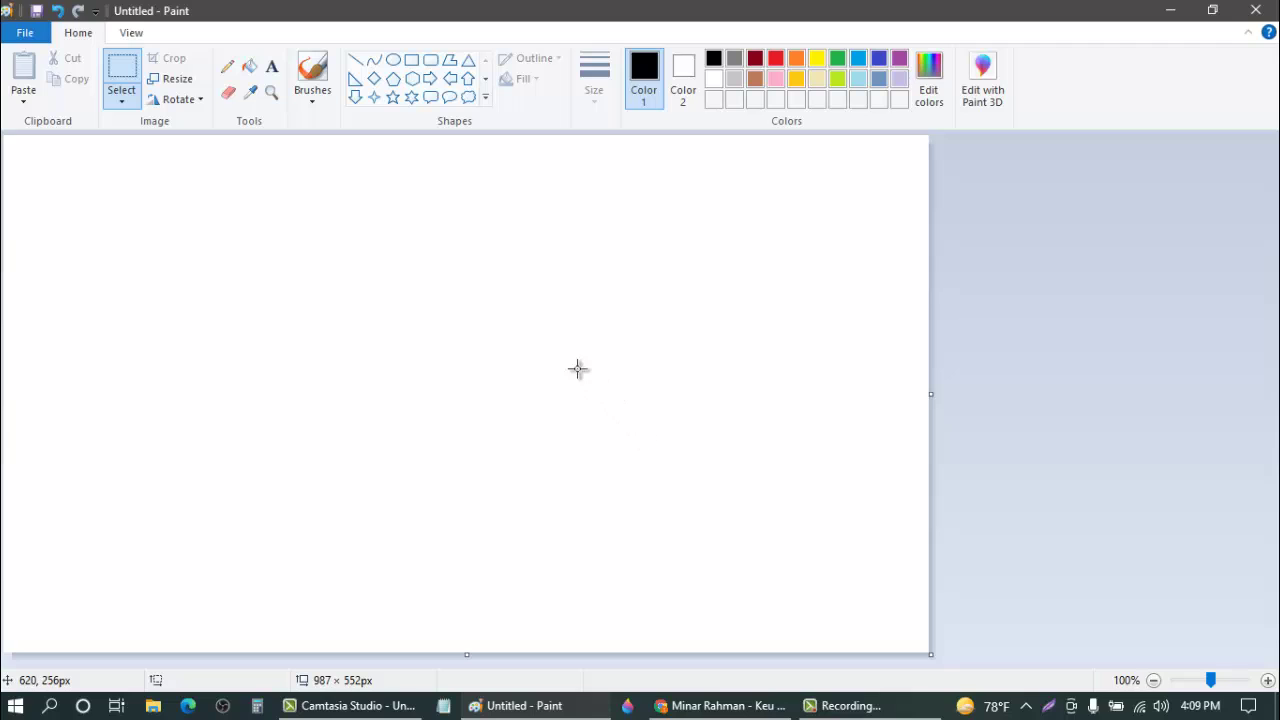
Step: Draw a black-outlined ellipse about 256 by 240 px near the canvas centre and a slightly smaller one overlapping it toward the upper right
click(394, 62)
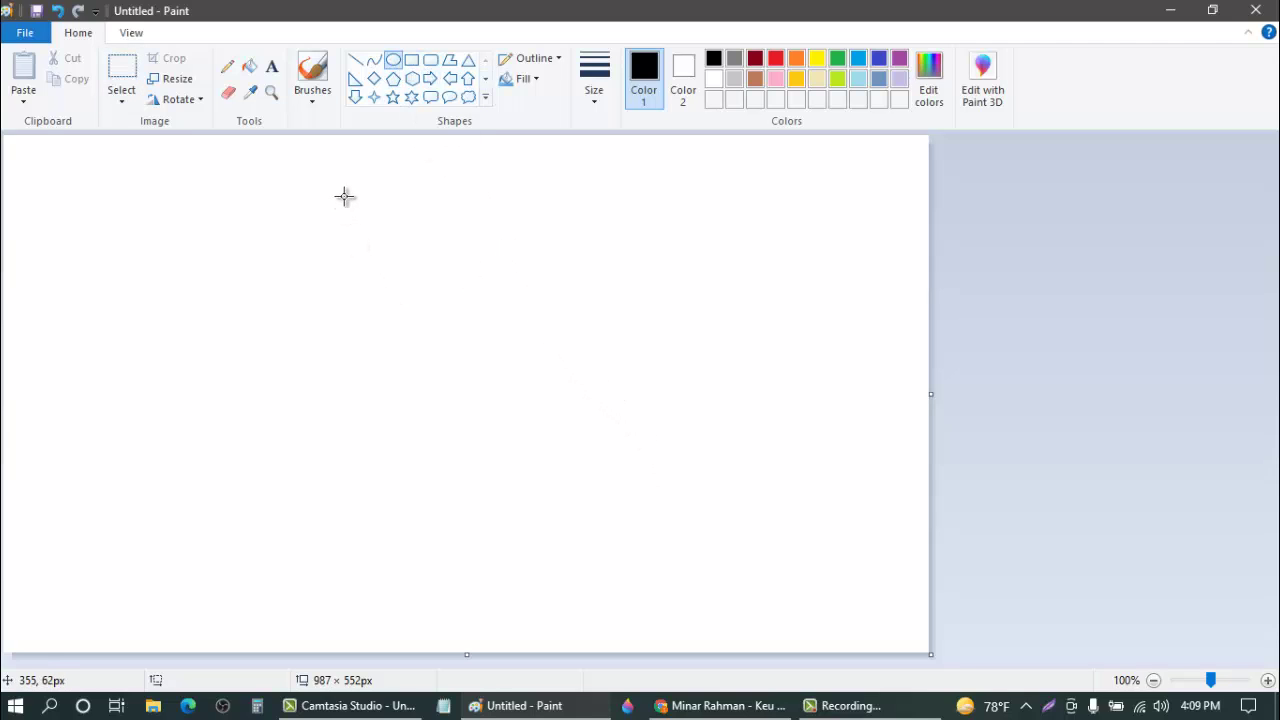
drag(344, 196, 576, 417)
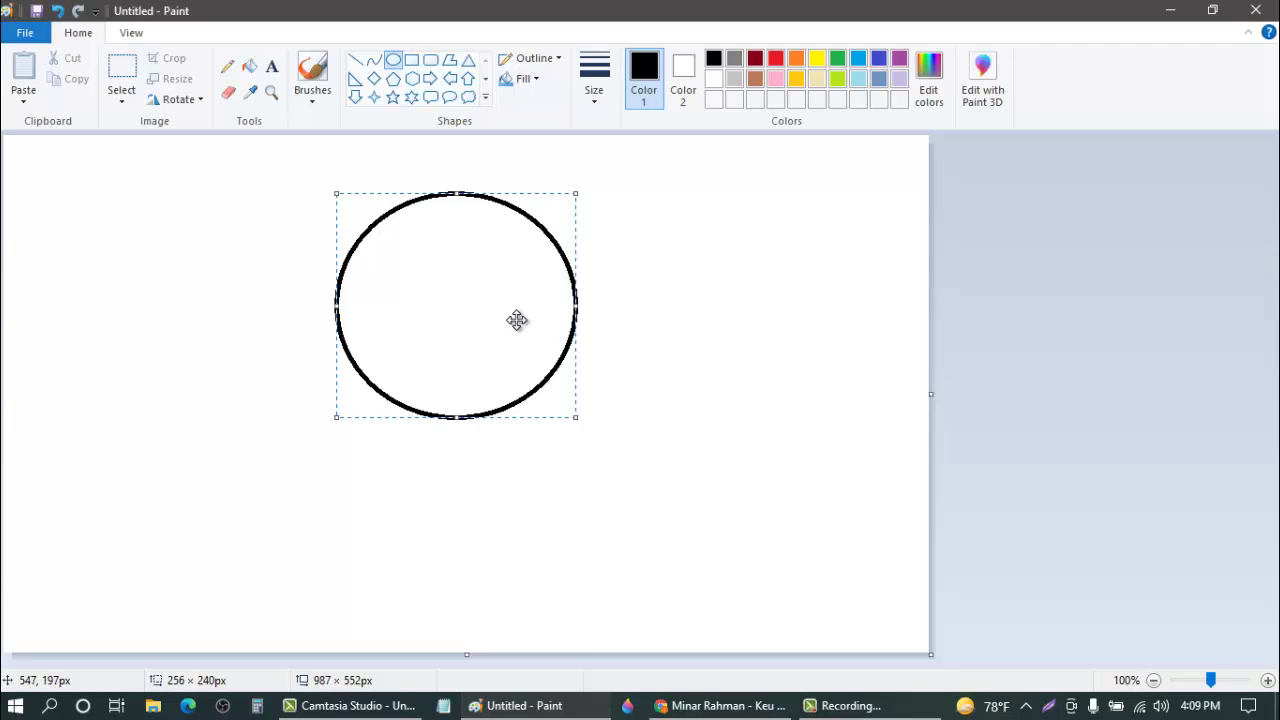
drag(517, 320, 524, 320)
click(645, 318)
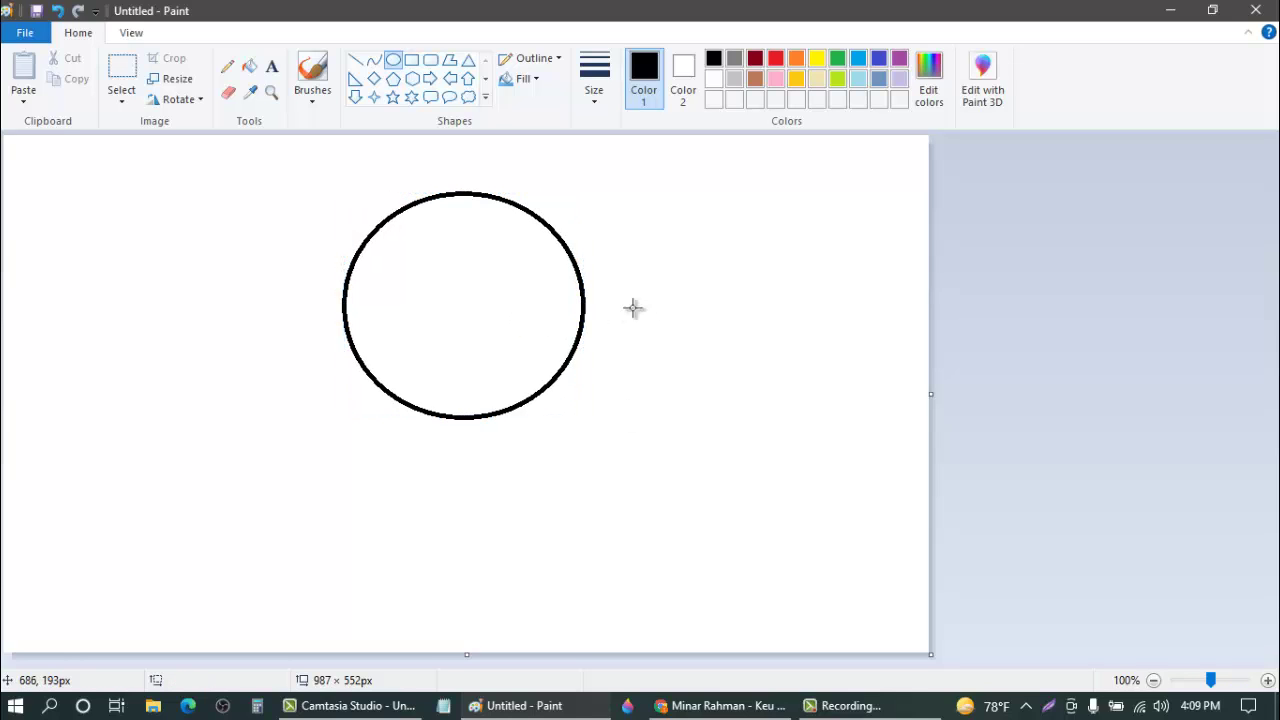
drag(399, 181, 611, 383)
click(694, 350)
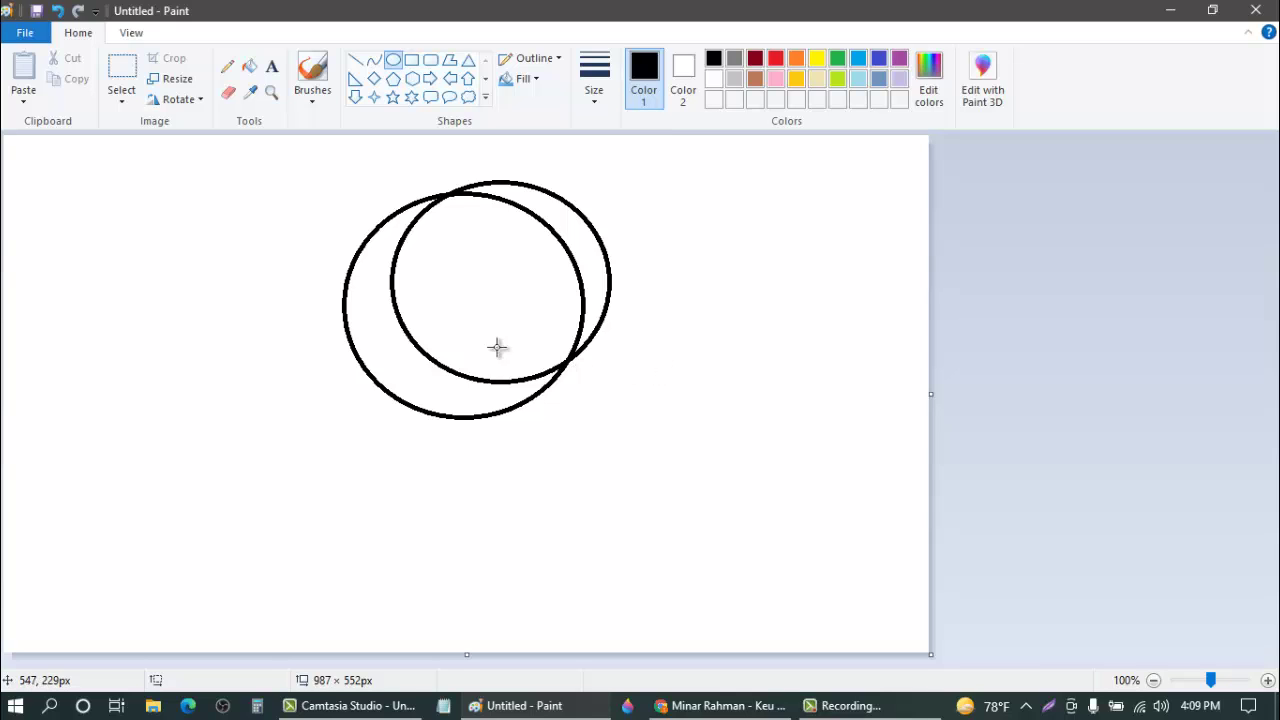
Step: Erase the arcs to the upper right of the two intersections to leave a crescent, and fill the crescent with black
click(229, 95)
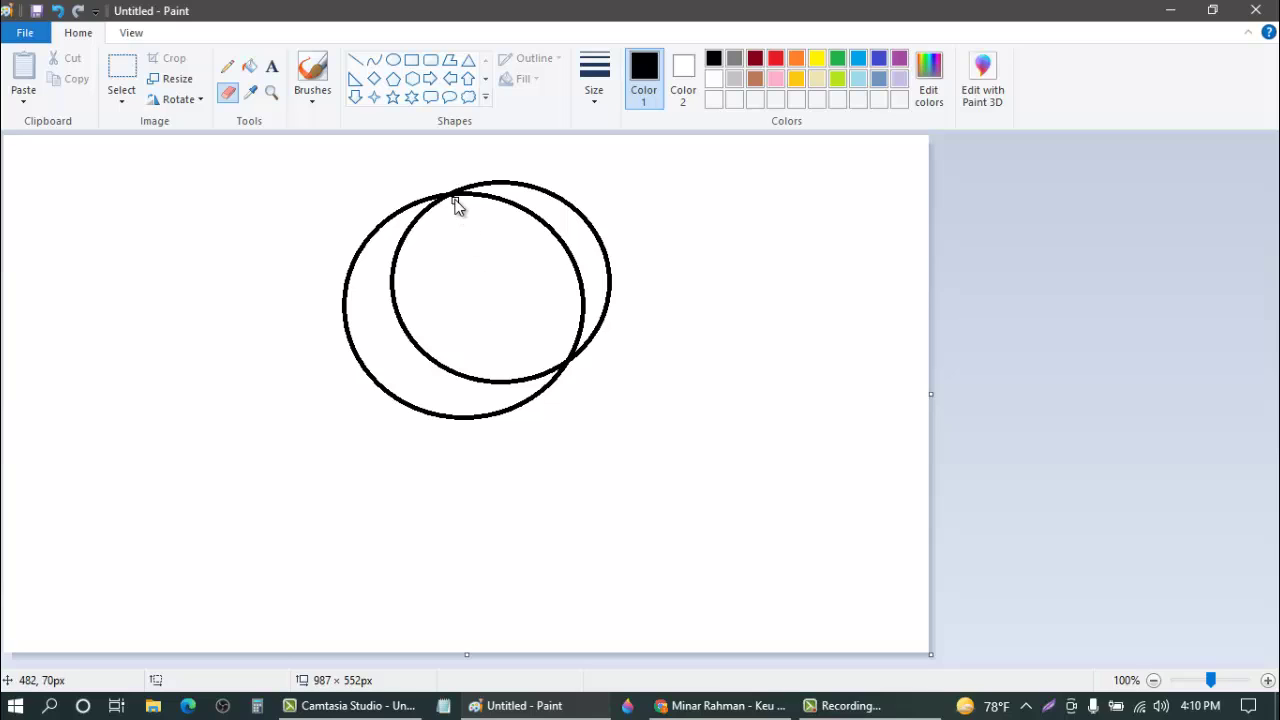
mouse_move(456, 193)
mouse_down()
mouse_move(523, 209)
mouse_move(561, 244)
mouse_move(582, 324)
mouse_move(584, 307)
mouse_move(562, 353)
mouse_move(570, 289)
mouse_move(463, 194)
mouse_move(536, 186)
mouse_move(563, 204)
mouse_move(560, 181)
mouse_move(602, 244)
mouse_move(606, 300)
mouse_move(583, 368)
mouse_move(586, 330)
mouse_up()
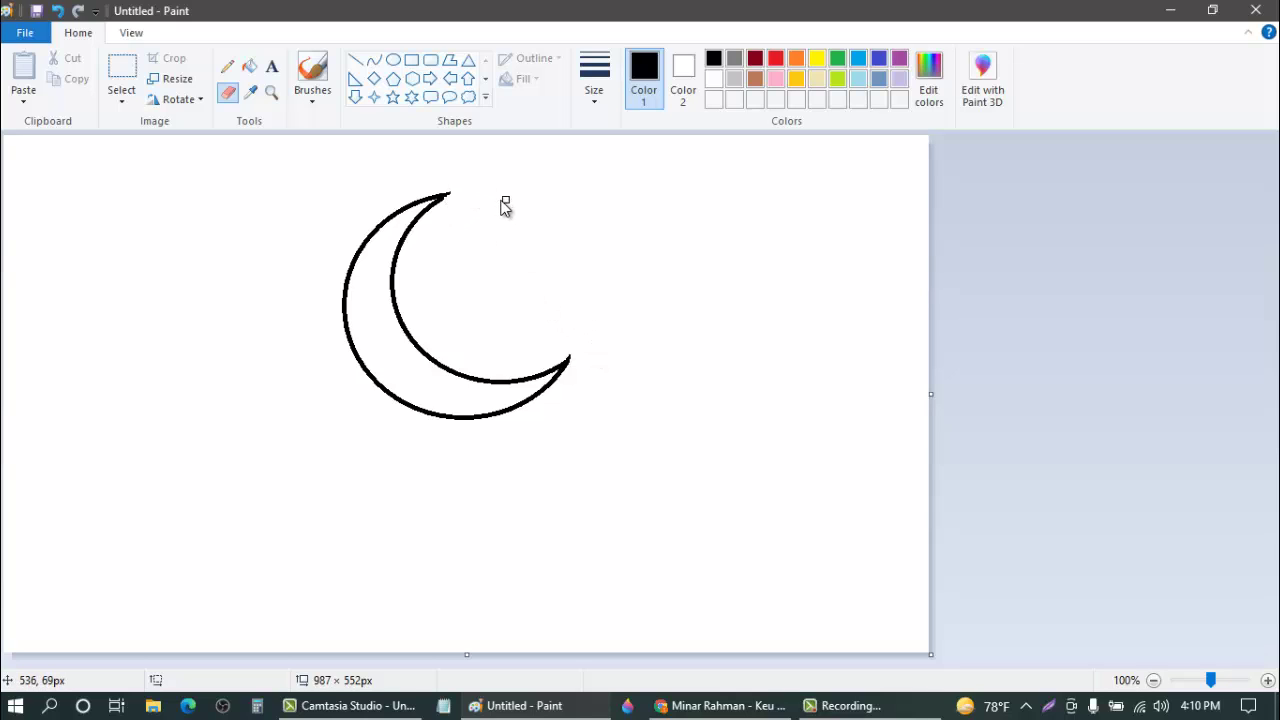
click(250, 66)
click(378, 286)
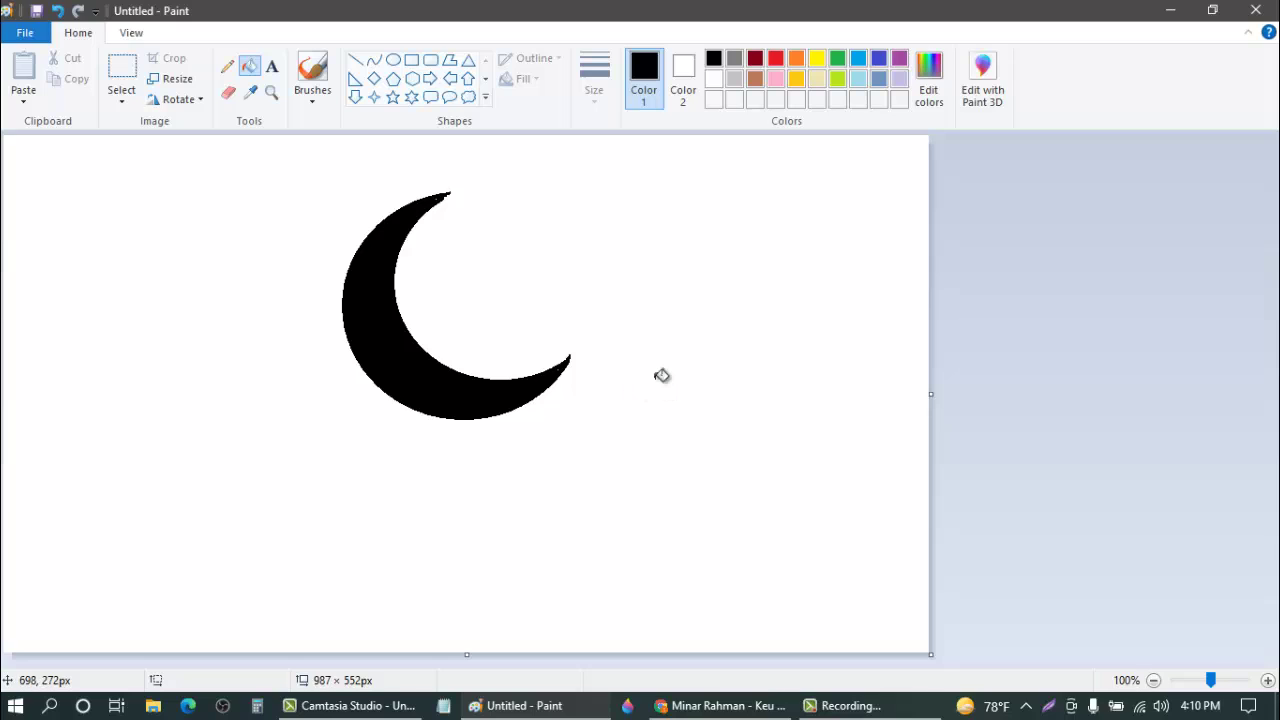
Step: Draw a vertical line about 235 px long hanging from the crescent's lower left edge and set it to the thinnest line width
click(227, 67)
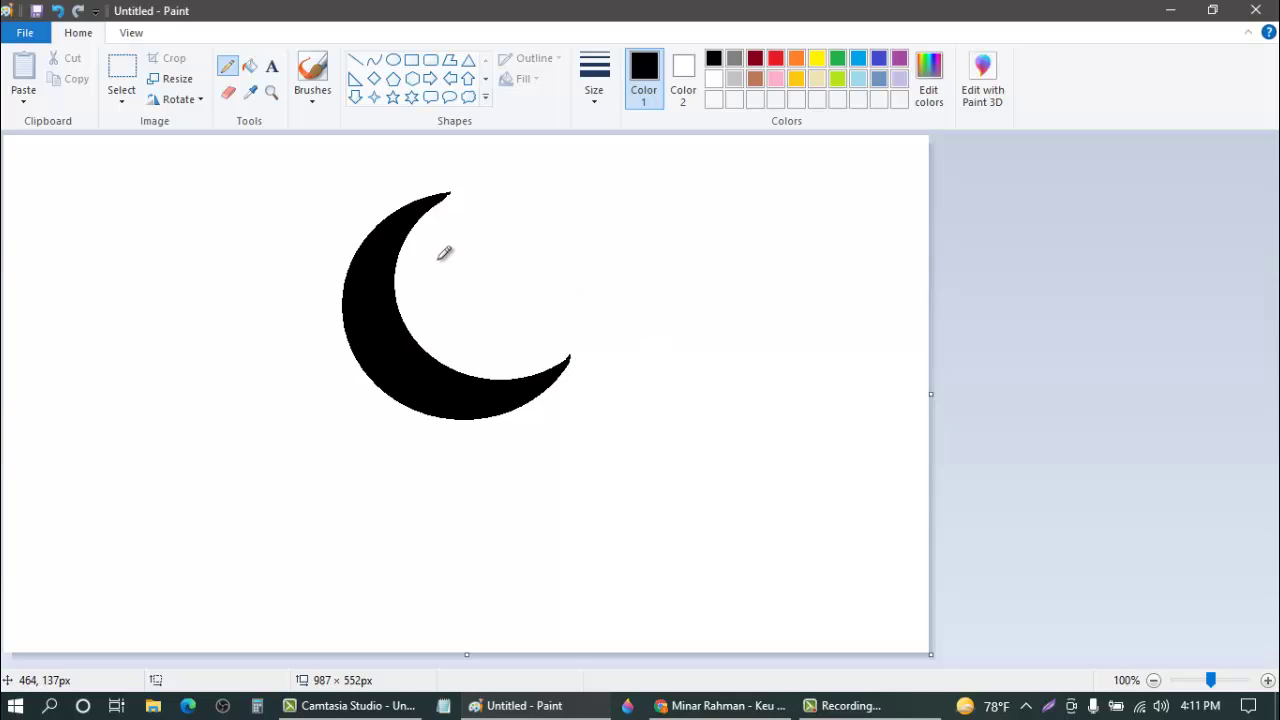
click(356, 61)
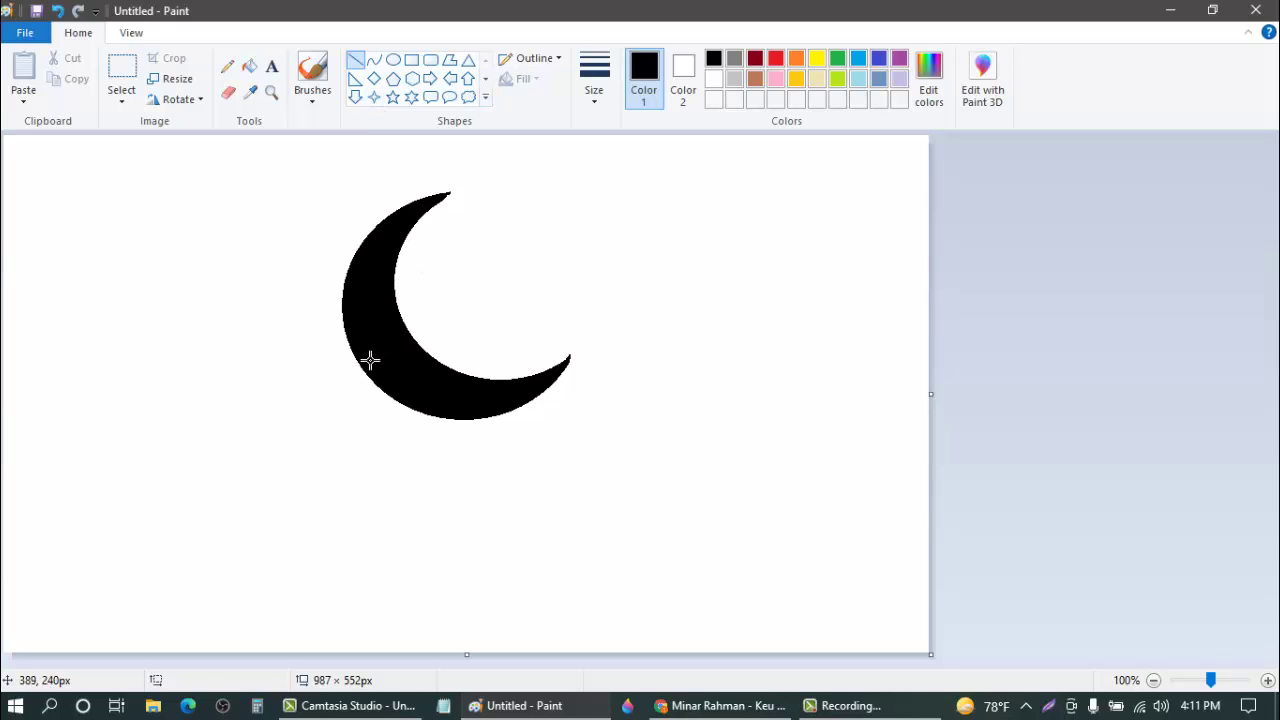
drag(370, 360, 368, 580)
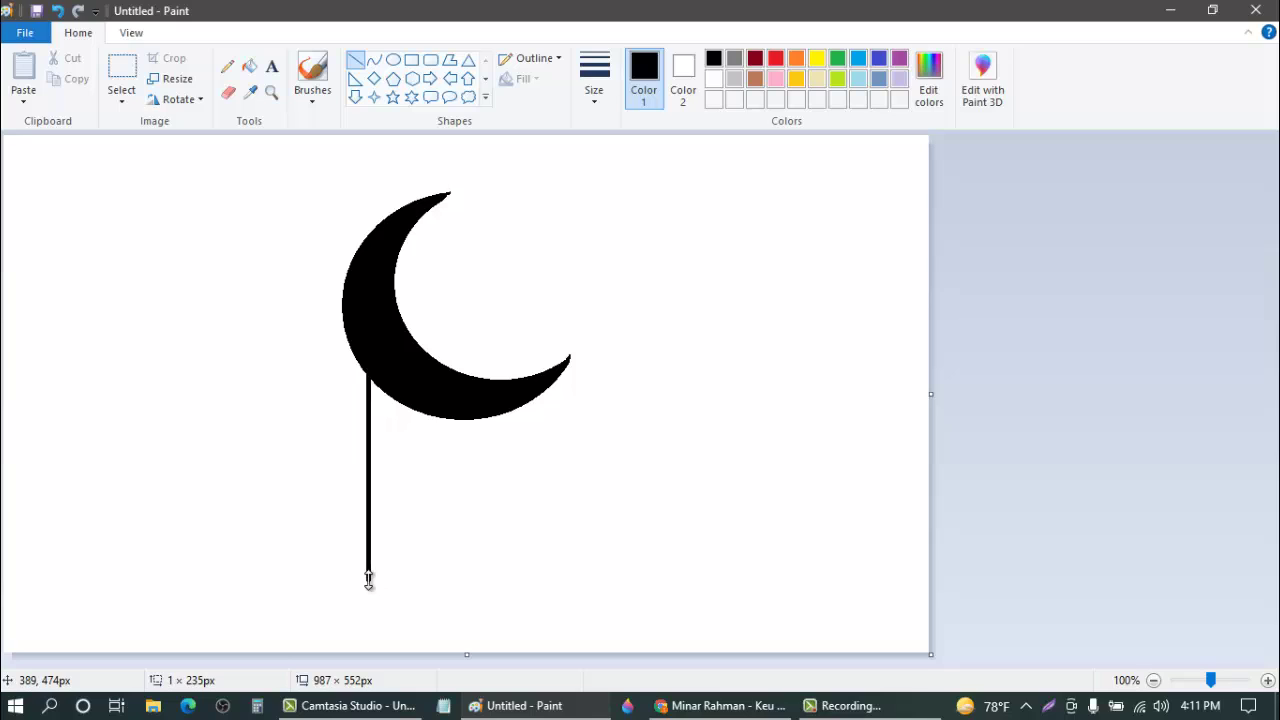
click(600, 90)
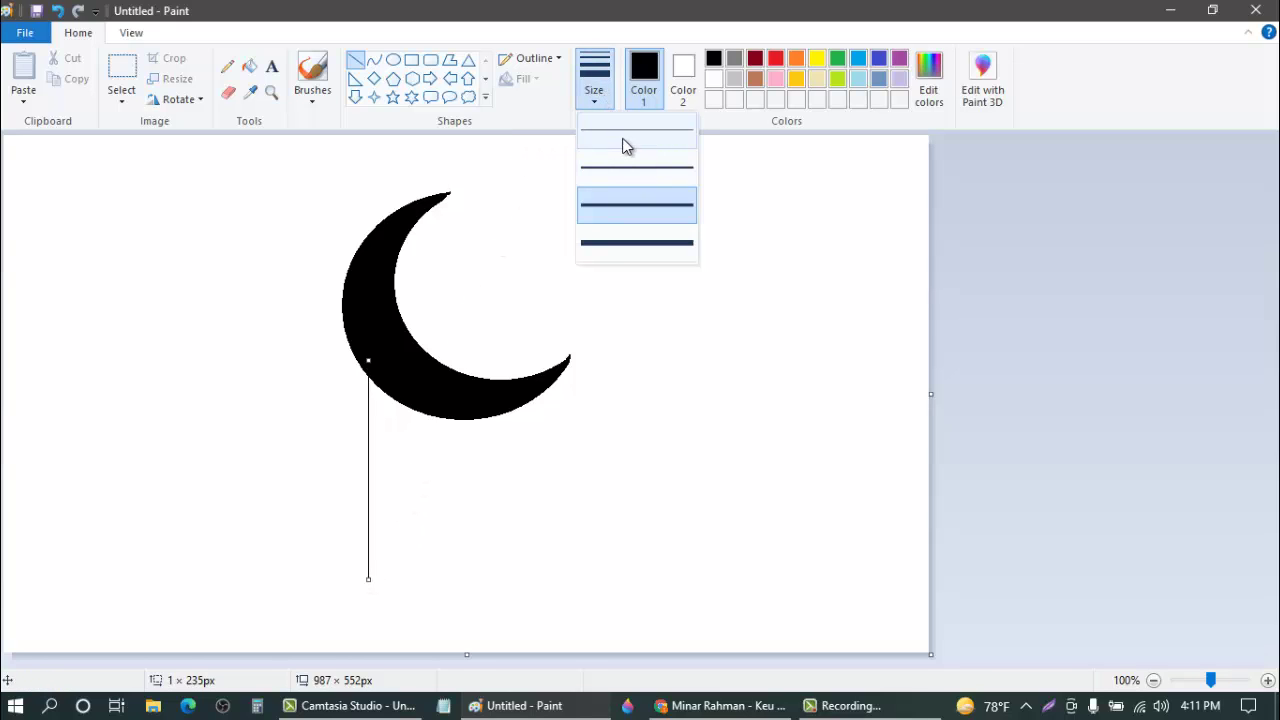
click(622, 137)
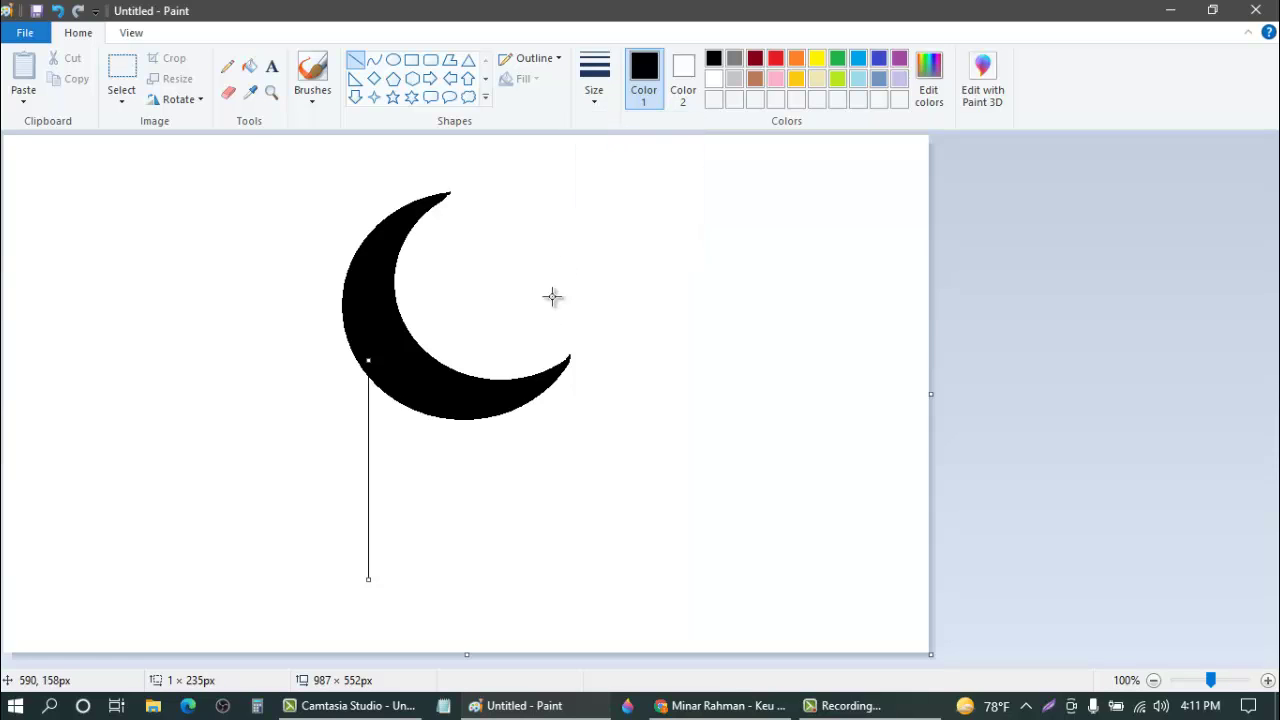
click(435, 471)
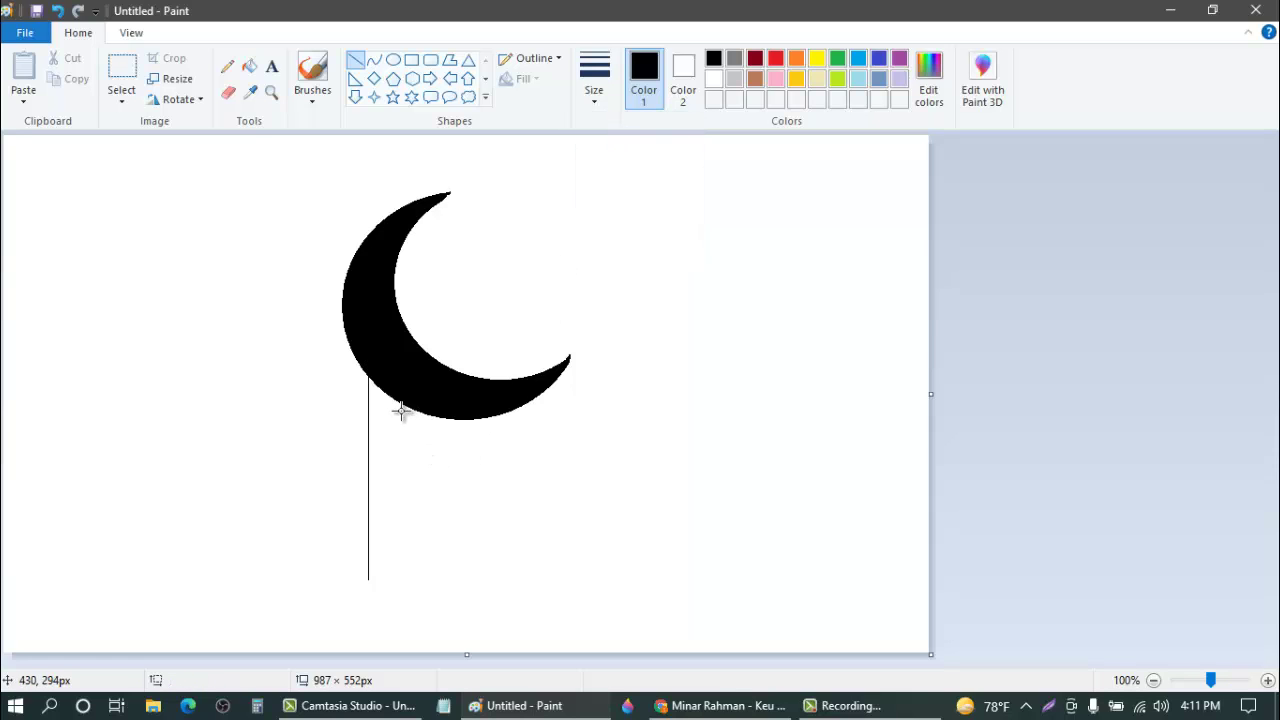
Step: Draw eight more thin vertical lines of varying lengths hanging from the crescent's lower edge, spaced out toward its right tip
drag(396, 392, 400, 605)
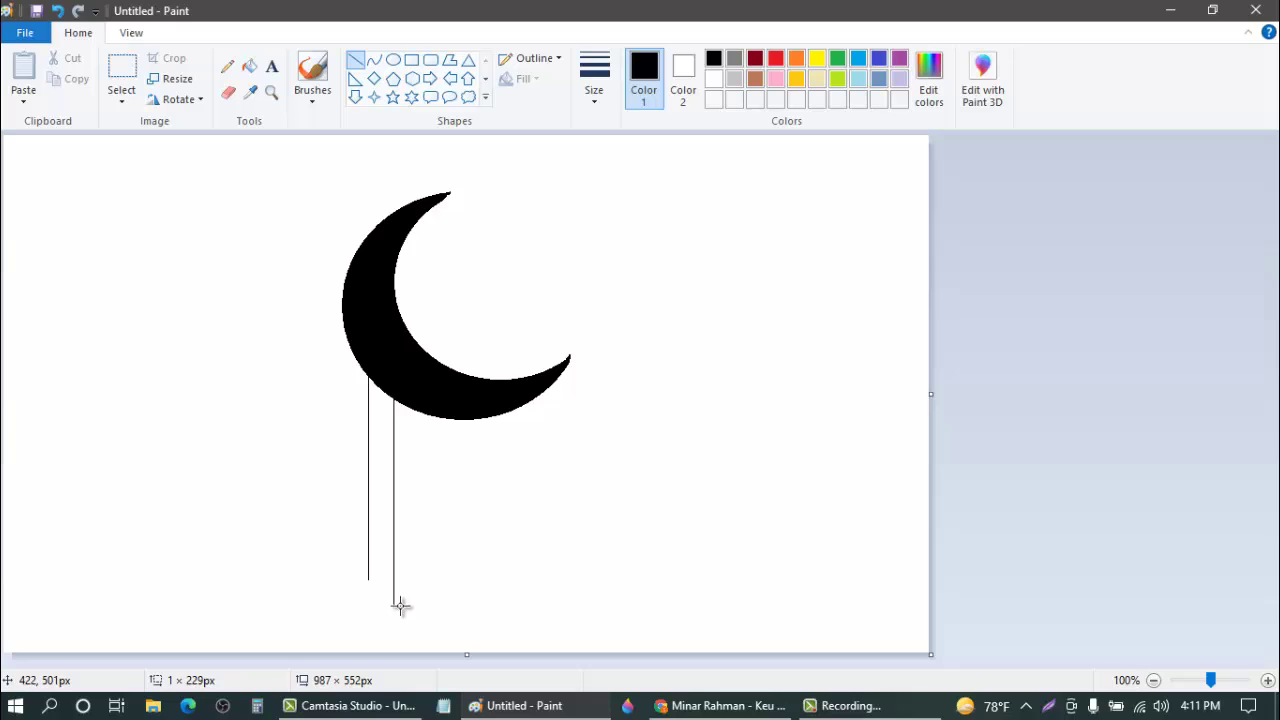
click(438, 580)
mouse_move(412, 403)
mouse_down()
mouse_move(423, 551)
mouse_move(411, 560)
mouse_up()
click(444, 532)
mouse_move(431, 405)
mouse_down()
mouse_move(425, 586)
mouse_move(431, 570)
mouse_up()
click(447, 405)
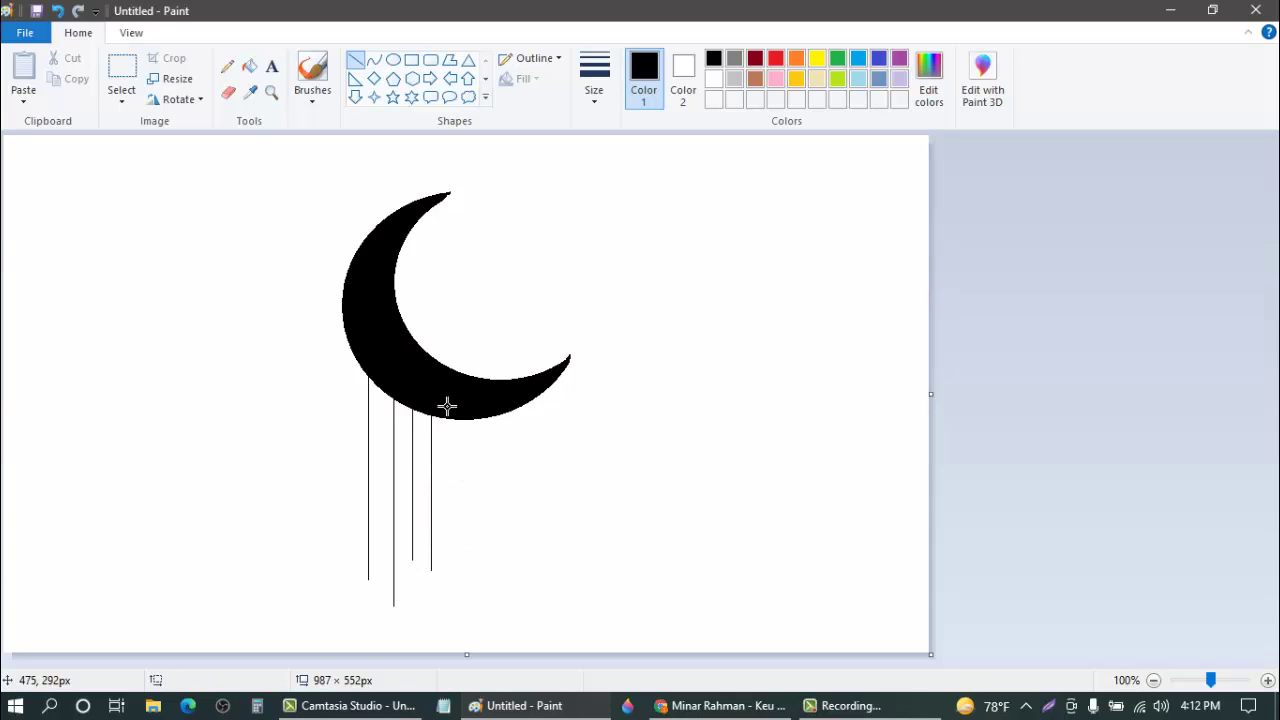
drag(447, 405, 446, 611)
drag(468, 416, 469, 591)
click(499, 556)
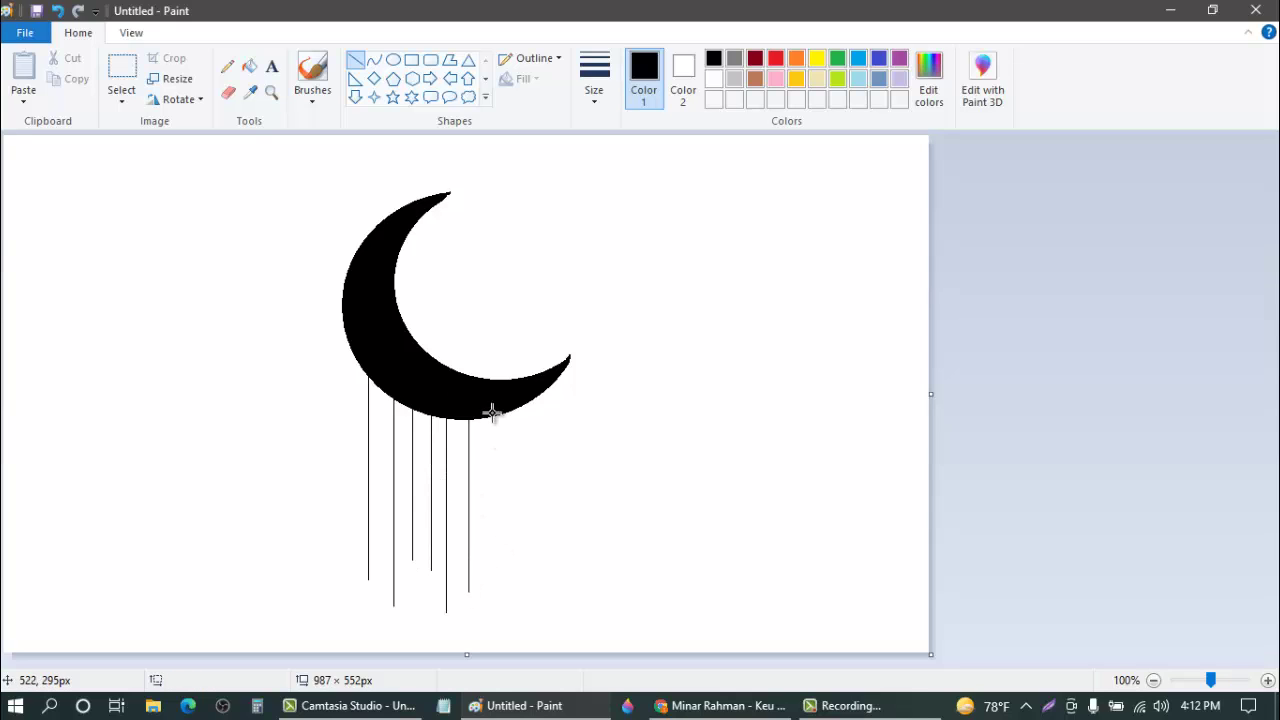
mouse_move(488, 412)
mouse_down()
mouse_move(488, 551)
mouse_move(503, 431)
mouse_move(503, 614)
mouse_up()
drag(519, 391, 520, 576)
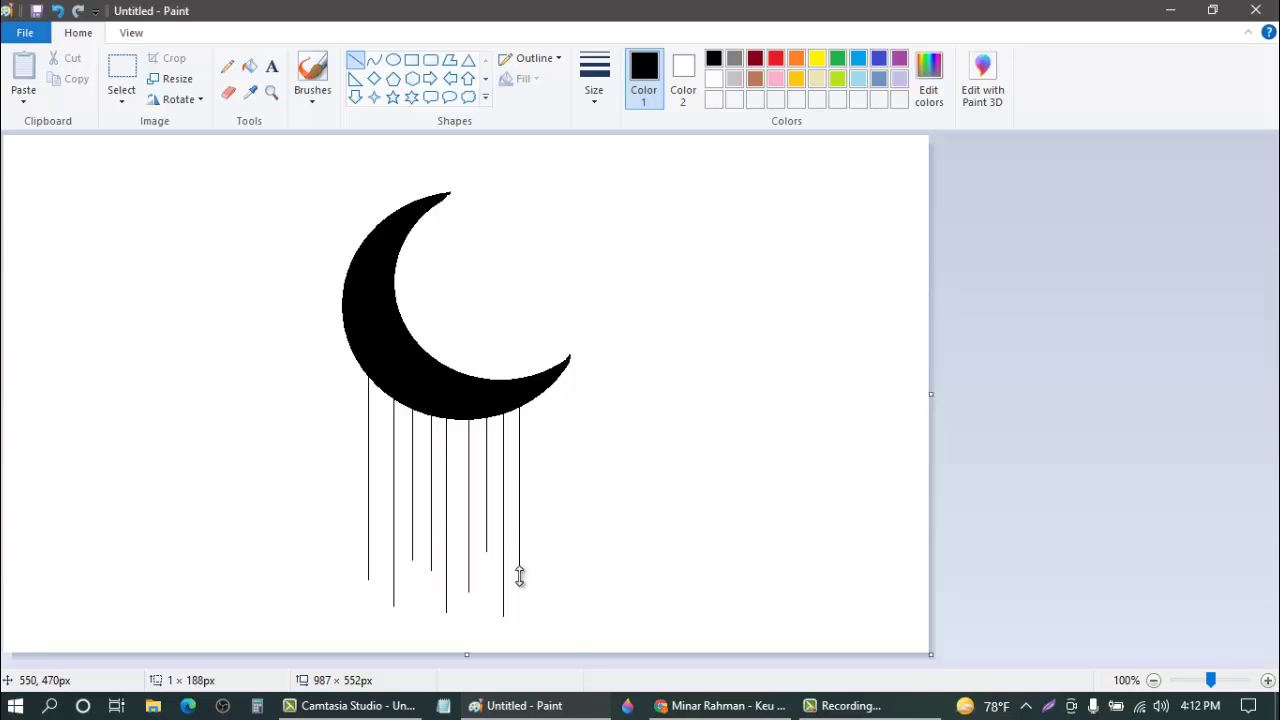
Step: Add eight more thin vertical lines of varying lengths between and beside the lines hanging below the crescent
click(457, 408)
drag(457, 418, 456, 636)
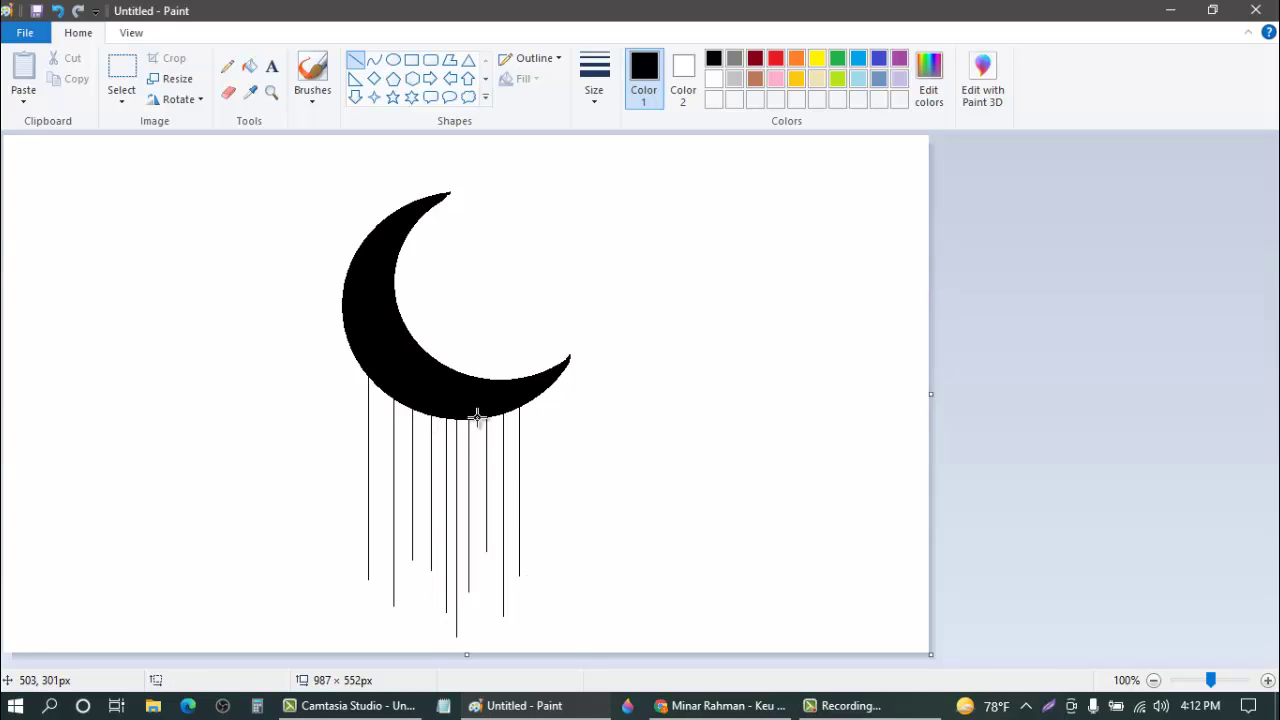
drag(477, 414, 477, 524)
mouse_move(402, 412)
mouse_down()
mouse_move(402, 549)
mouse_move(422, 636)
mouse_up()
drag(380, 380, 379, 632)
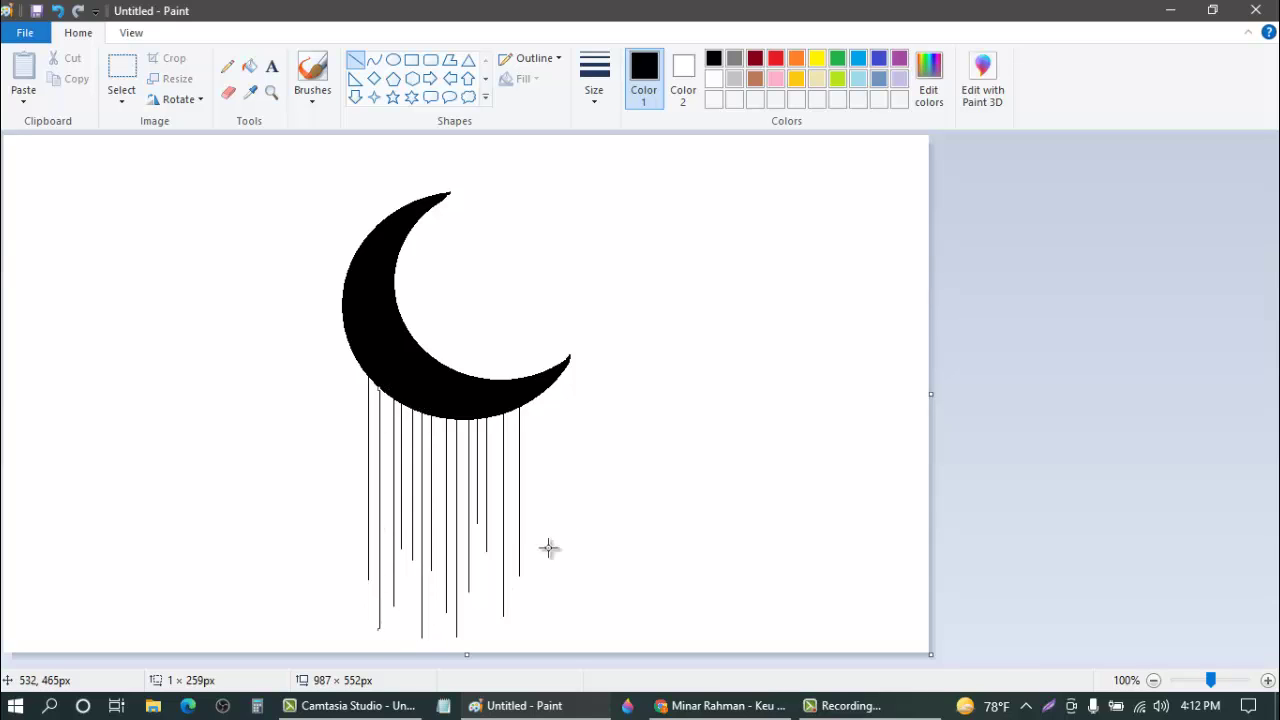
drag(497, 413, 496, 494)
mouse_move(511, 408)
mouse_down()
mouse_move(511, 527)
mouse_move(533, 445)
mouse_move(533, 616)
mouse_up()
drag(533, 484, 529, 480)
click(563, 457)
Step: Draw five short thin vertical lines of varying lengths hanging from the inner edge of the crescent's upper tip
drag(441, 200, 440, 297)
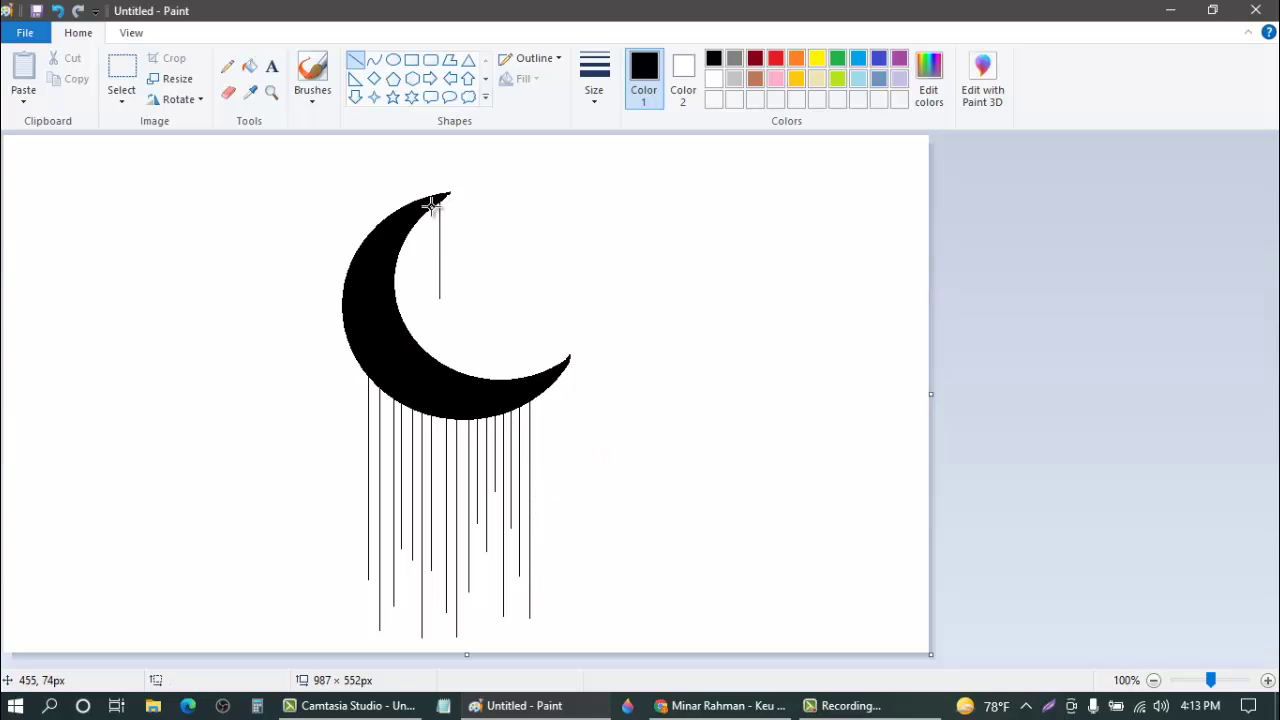
drag(431, 208, 429, 327)
click(463, 280)
drag(418, 222, 418, 313)
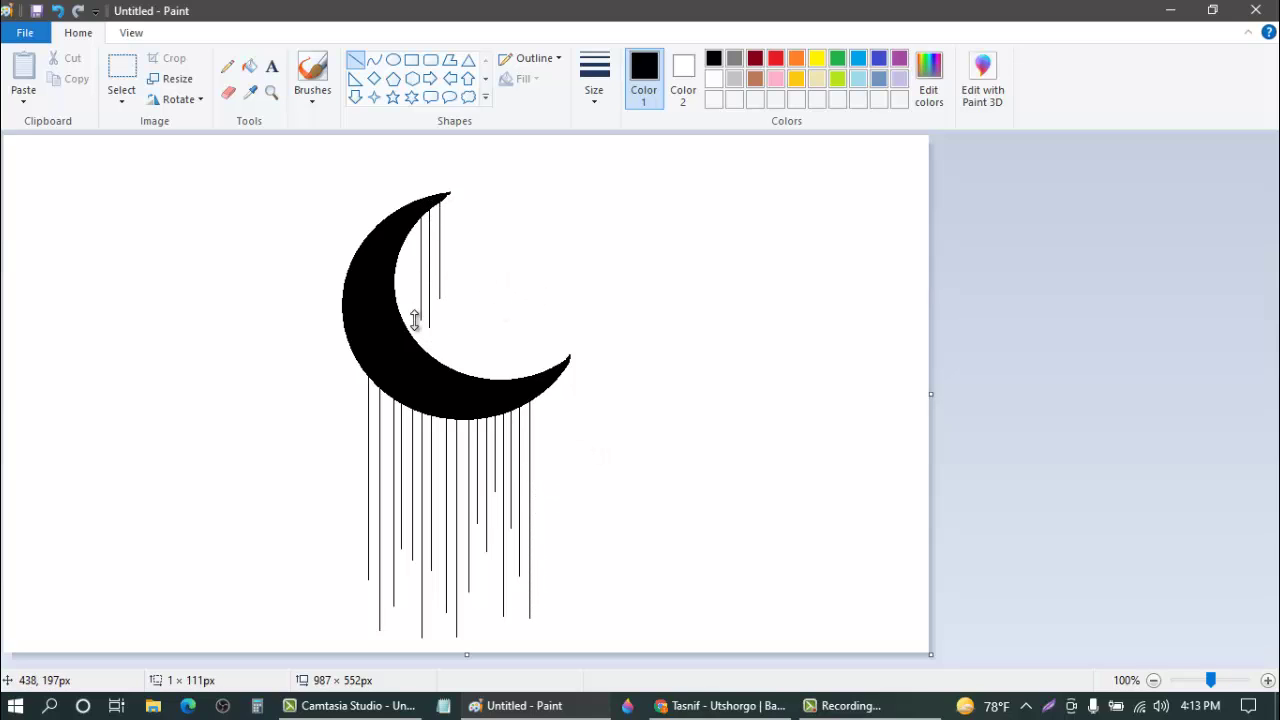
click(483, 268)
drag(449, 193, 448, 327)
click(489, 300)
drag(409, 224, 409, 313)
click(519, 273)
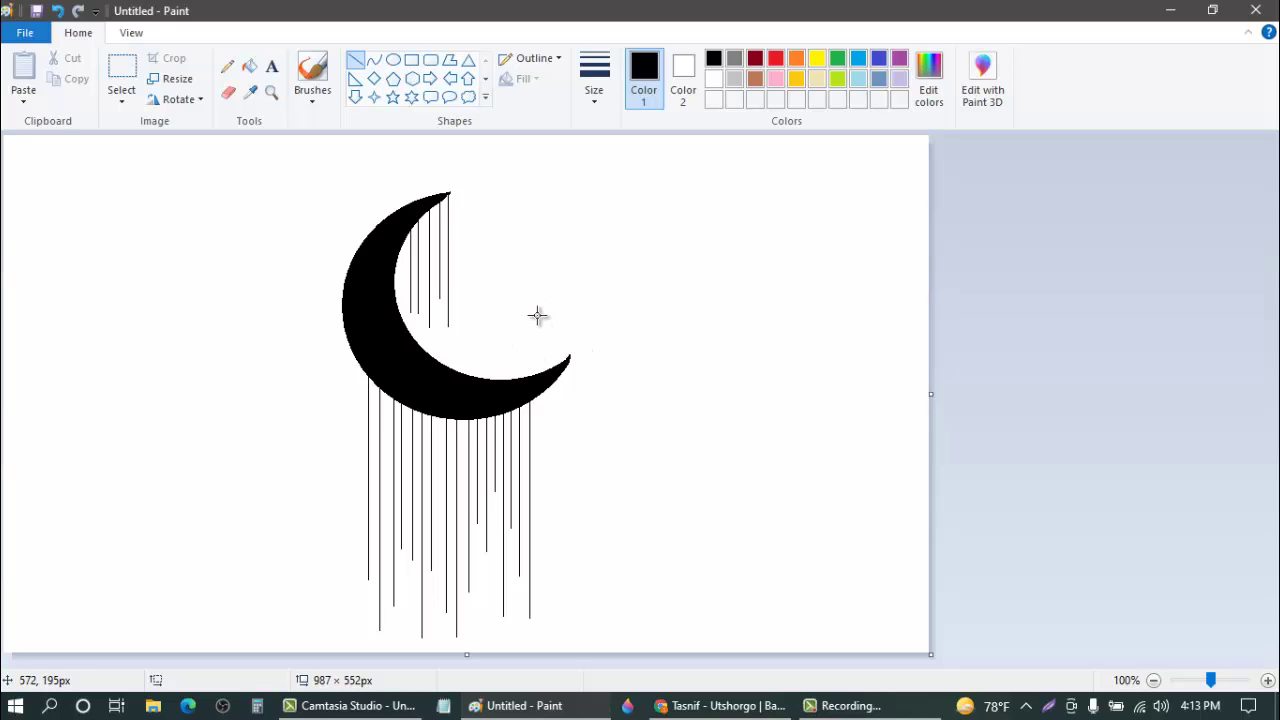
Step: Draw small outlined five-pointed stars at the ends of four lines, one inside the crescent and three below it
click(392, 97)
drag(441, 322, 465, 344)
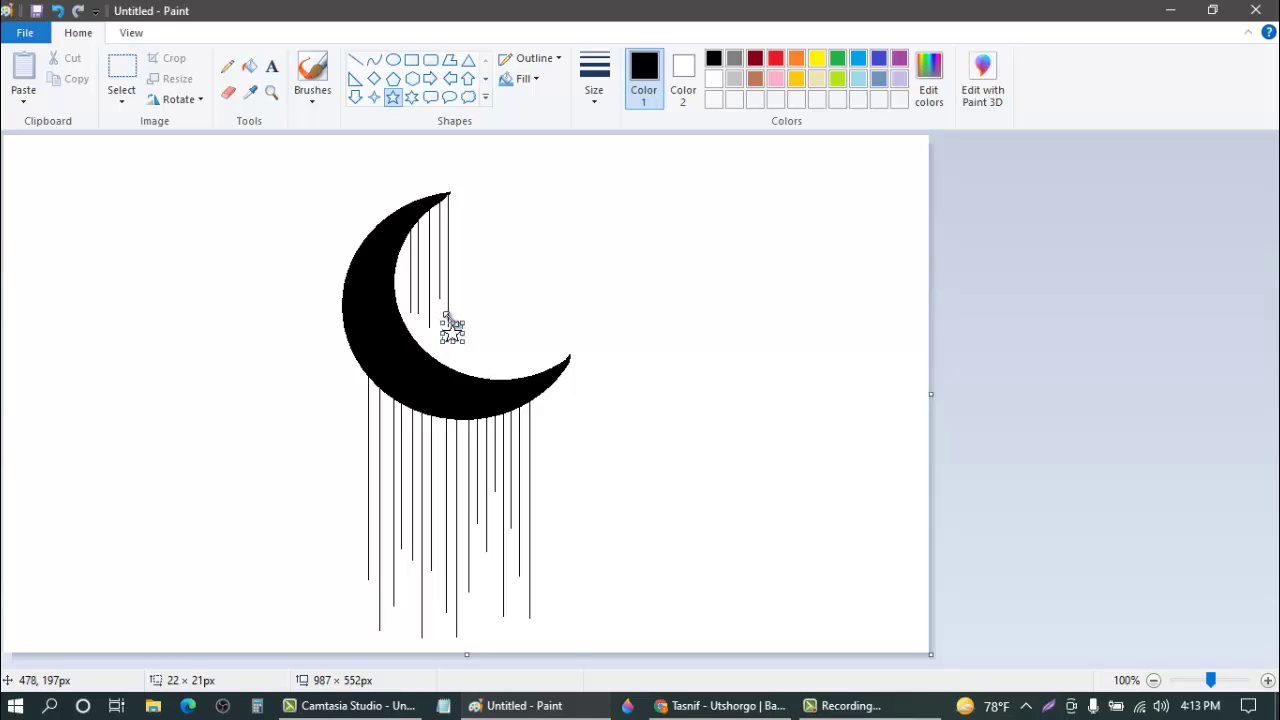
drag(449, 326, 432, 317)
mouse_move(480, 546)
mouse_down()
mouse_move(500, 569)
mouse_move(466, 538)
mouse_up()
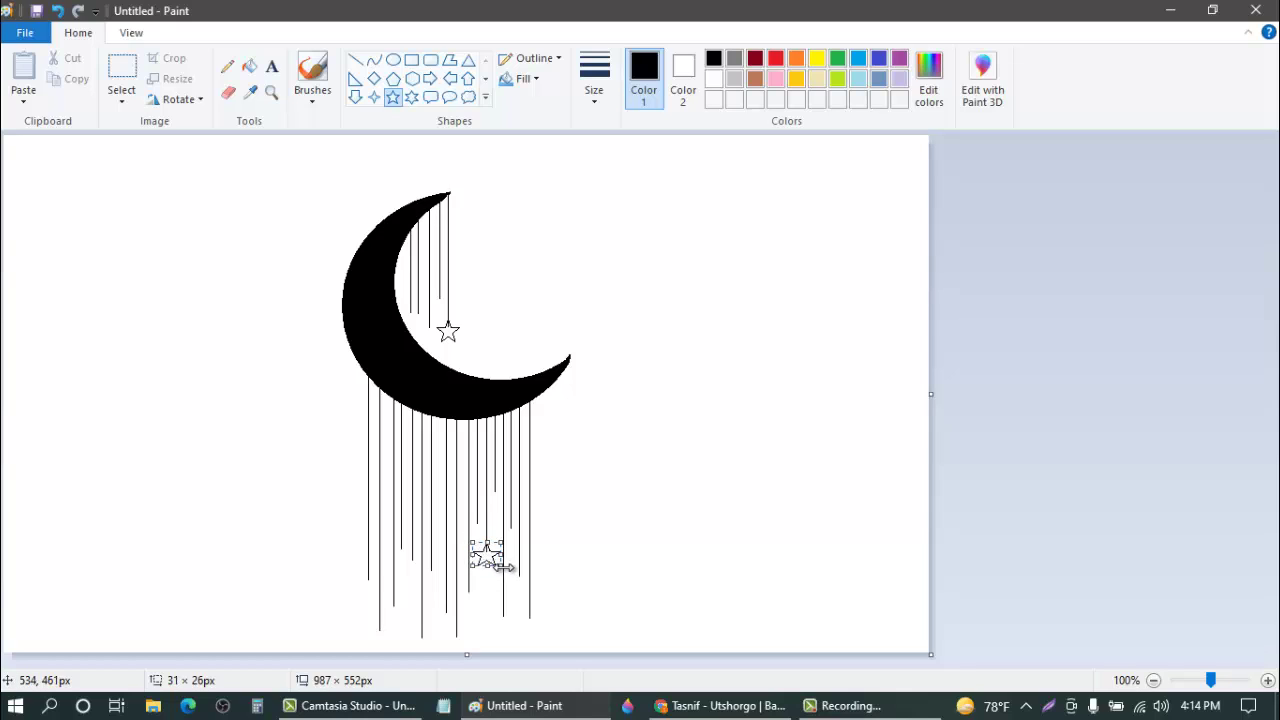
drag(484, 565, 481, 571)
click(466, 571)
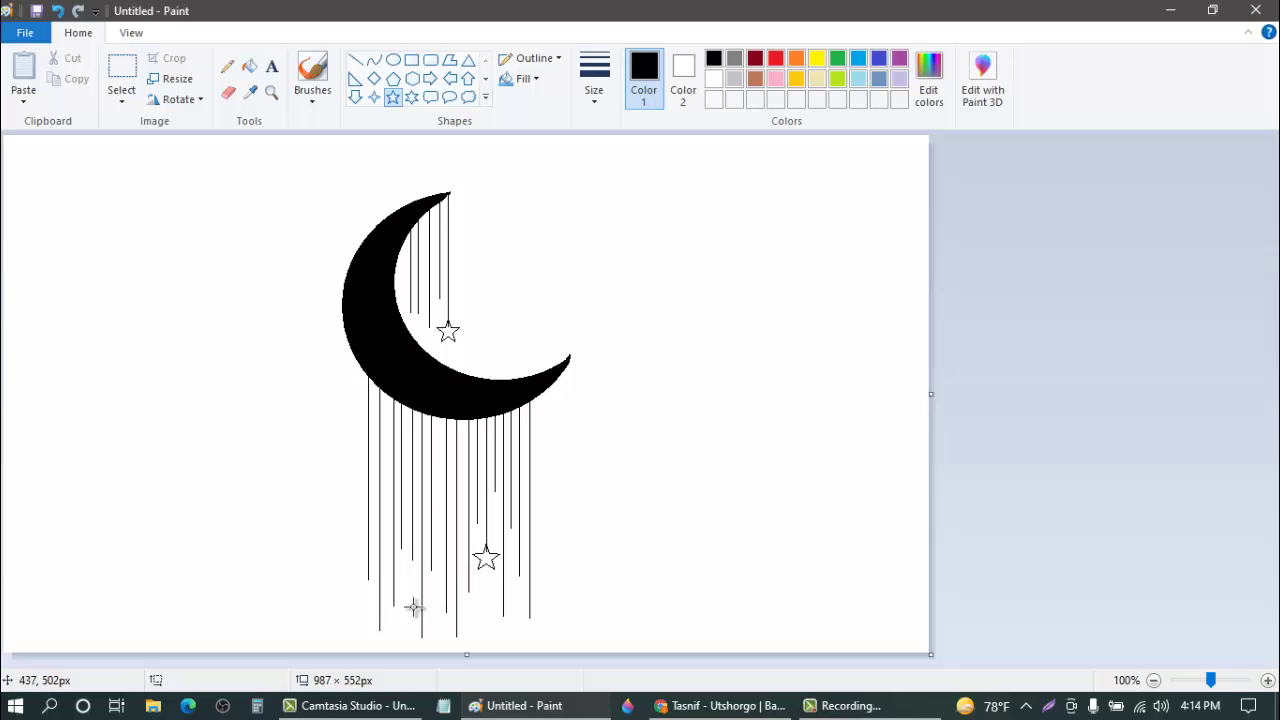
mouse_move(387, 599)
mouse_down()
mouse_move(405, 617)
mouse_move(378, 590)
mouse_move(395, 617)
mouse_move(414, 589)
mouse_up()
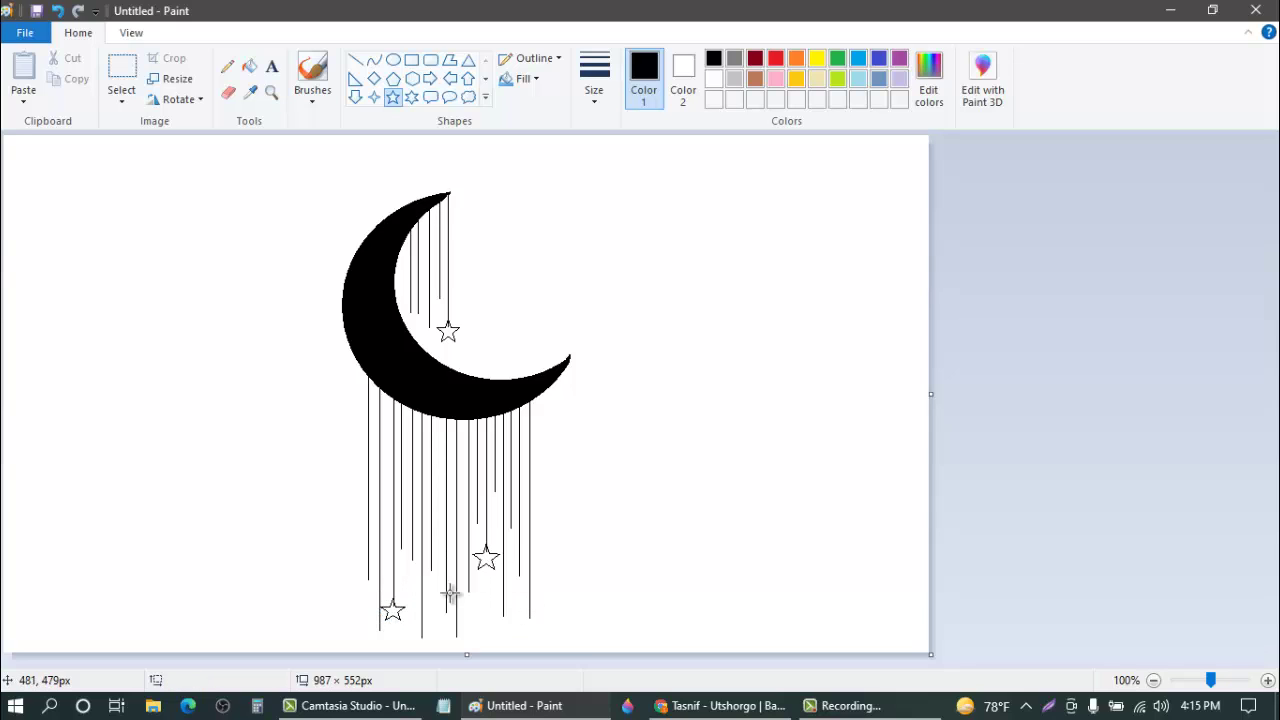
mouse_move(520, 606)
mouse_down()
mouse_move(542, 624)
mouse_move(540, 594)
mouse_move(524, 608)
mouse_move(543, 610)
mouse_move(520, 611)
mouse_move(543, 639)
mouse_up()
click(583, 619)
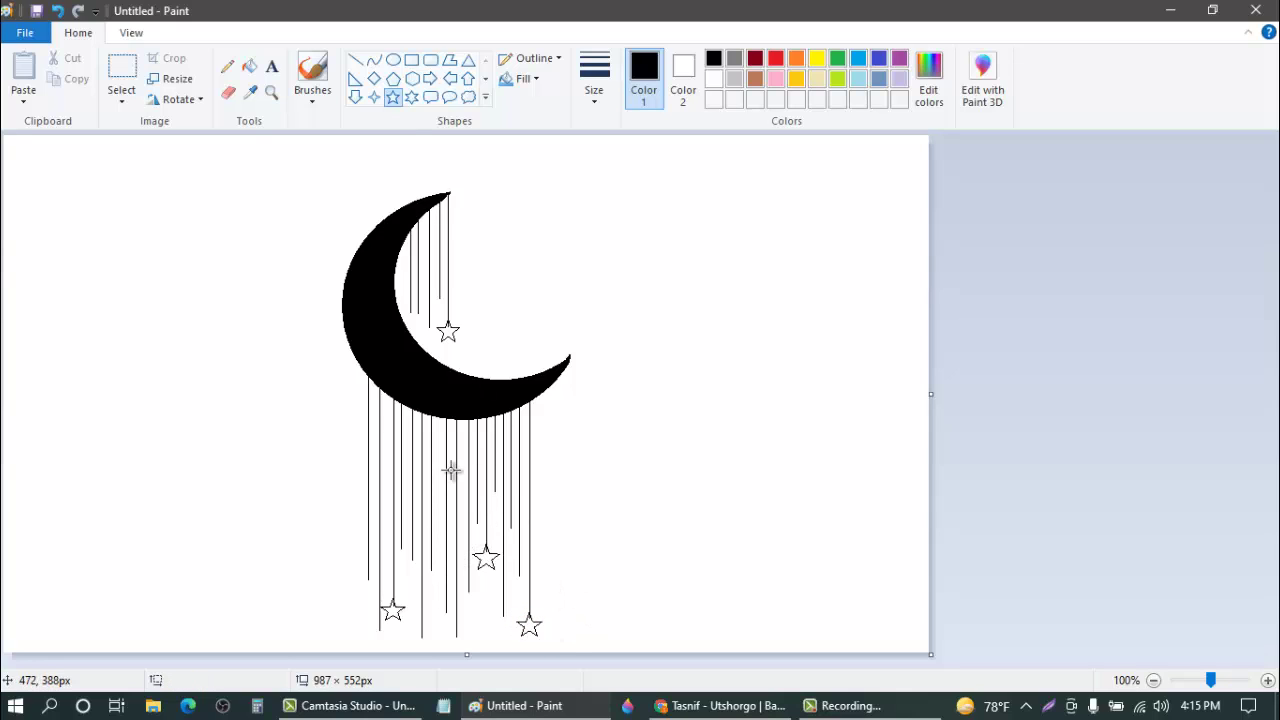
Step: Draw five small outlined four-point stars, about 12 px wide, at the ends of five lines hanging below the crescent
click(376, 99)
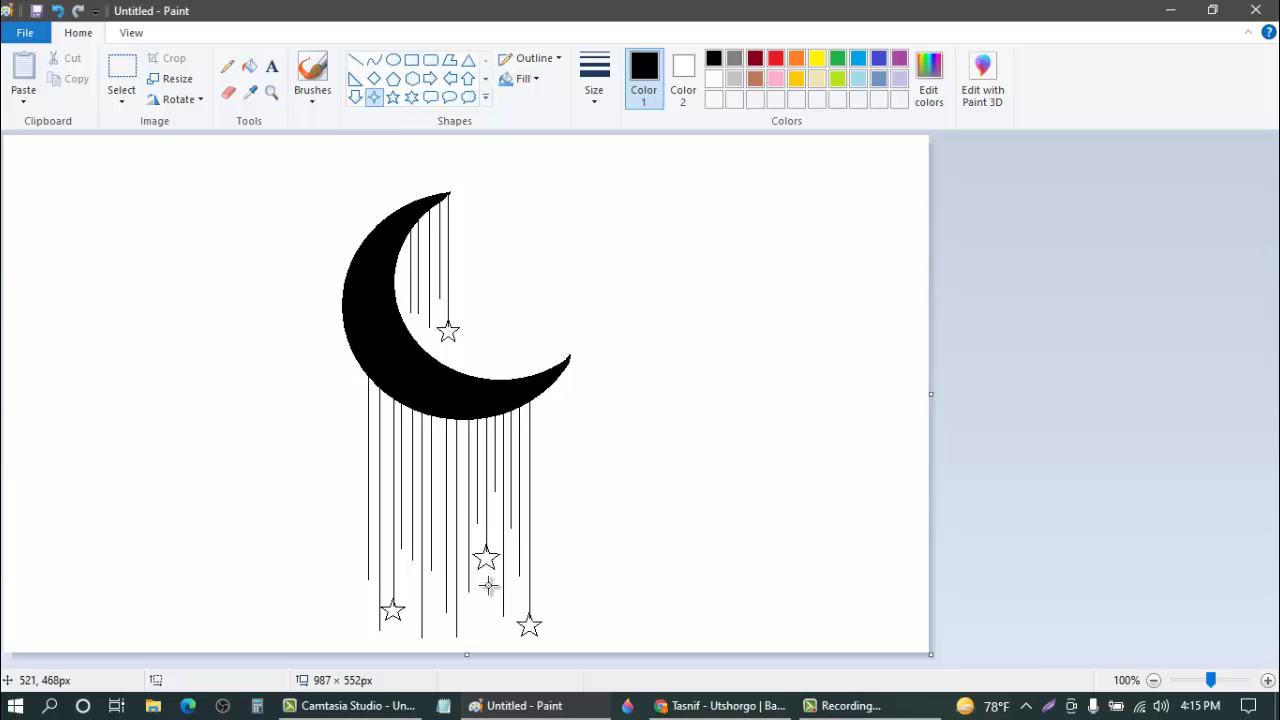
drag(441, 611, 454, 629)
click(497, 627)
drag(492, 489, 568, 527)
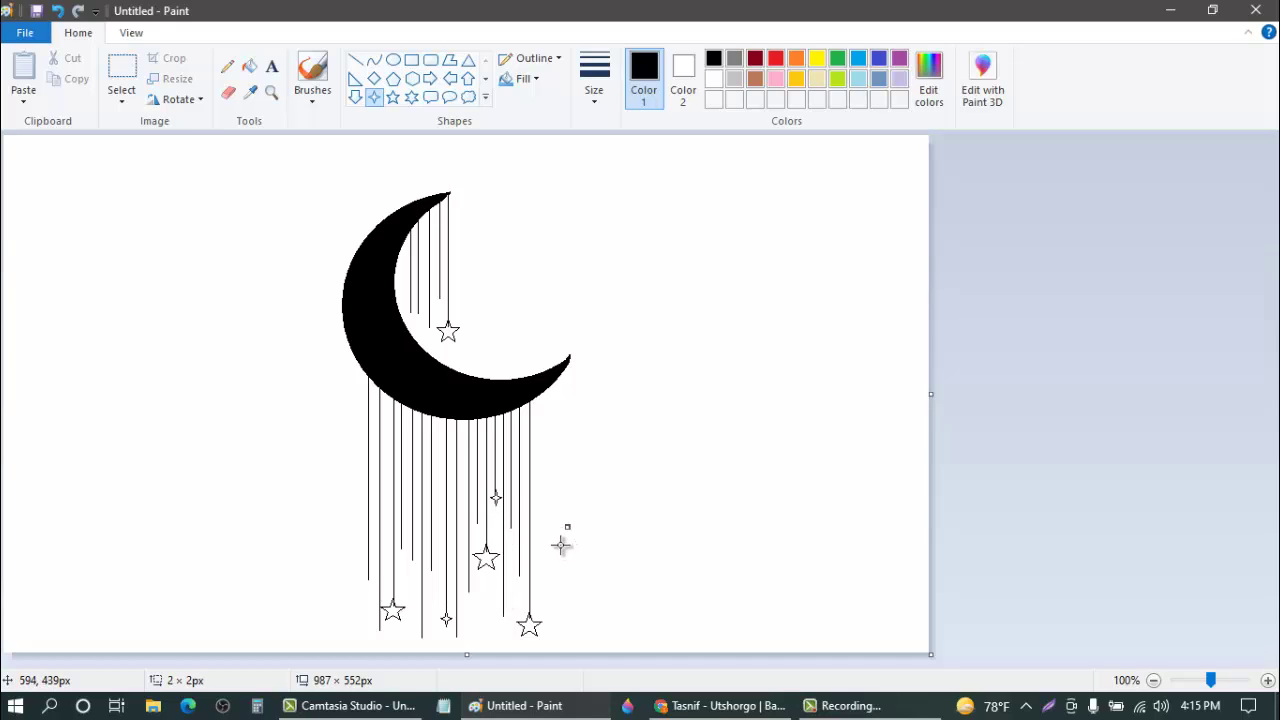
click(561, 544)
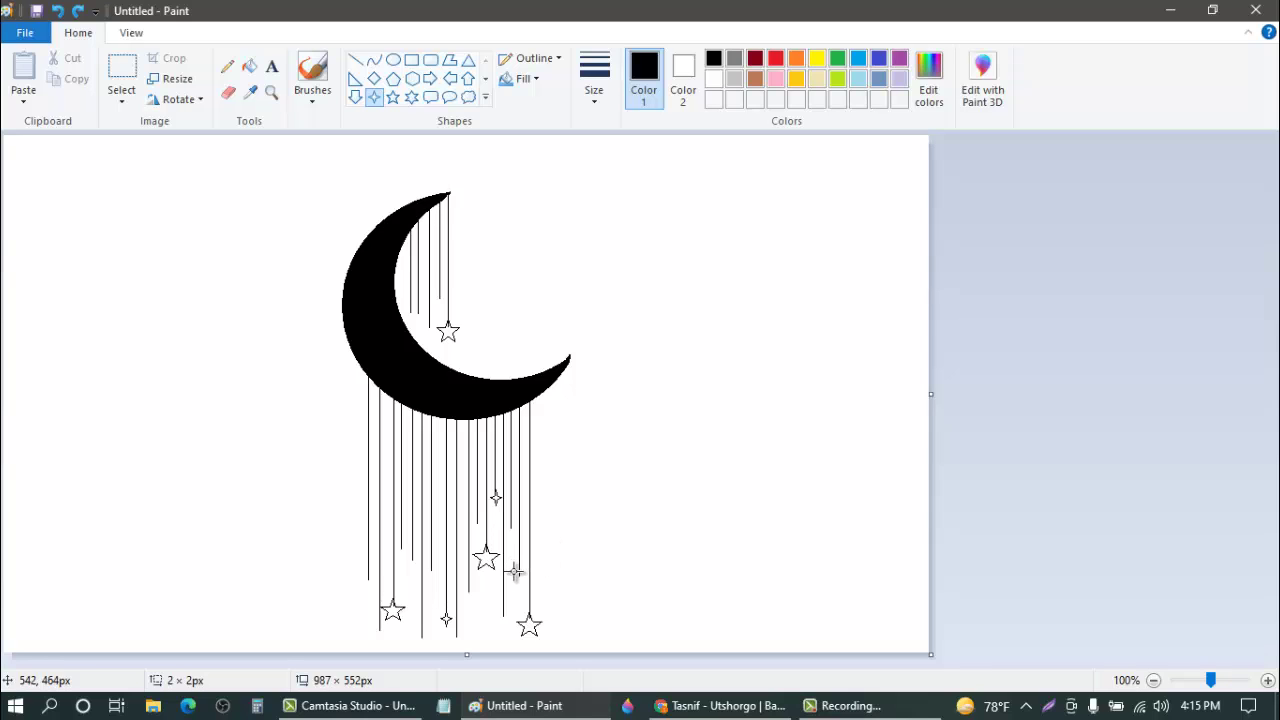
drag(514, 571, 527, 589)
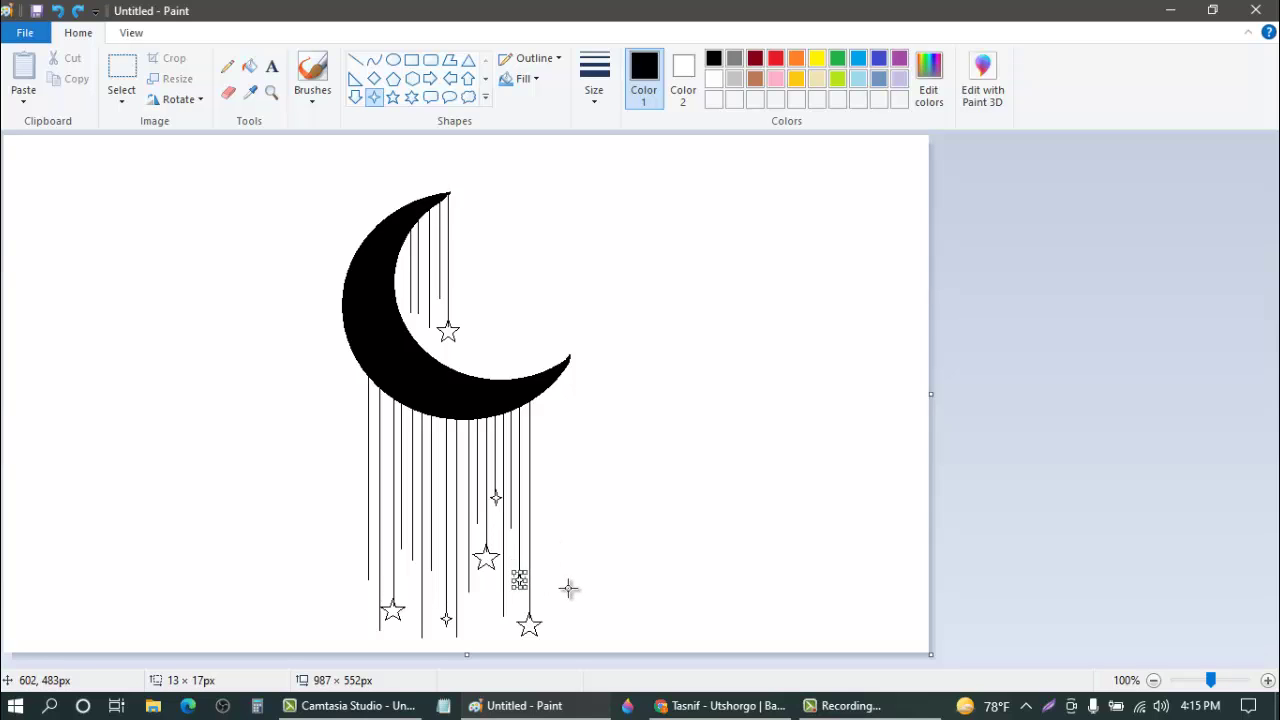
click(565, 590)
drag(426, 568, 436, 580)
click(484, 553)
mouse_move(397, 547)
mouse_down()
mouse_move(414, 565)
mouse_move(397, 545)
mouse_up()
drag(408, 560, 408, 560)
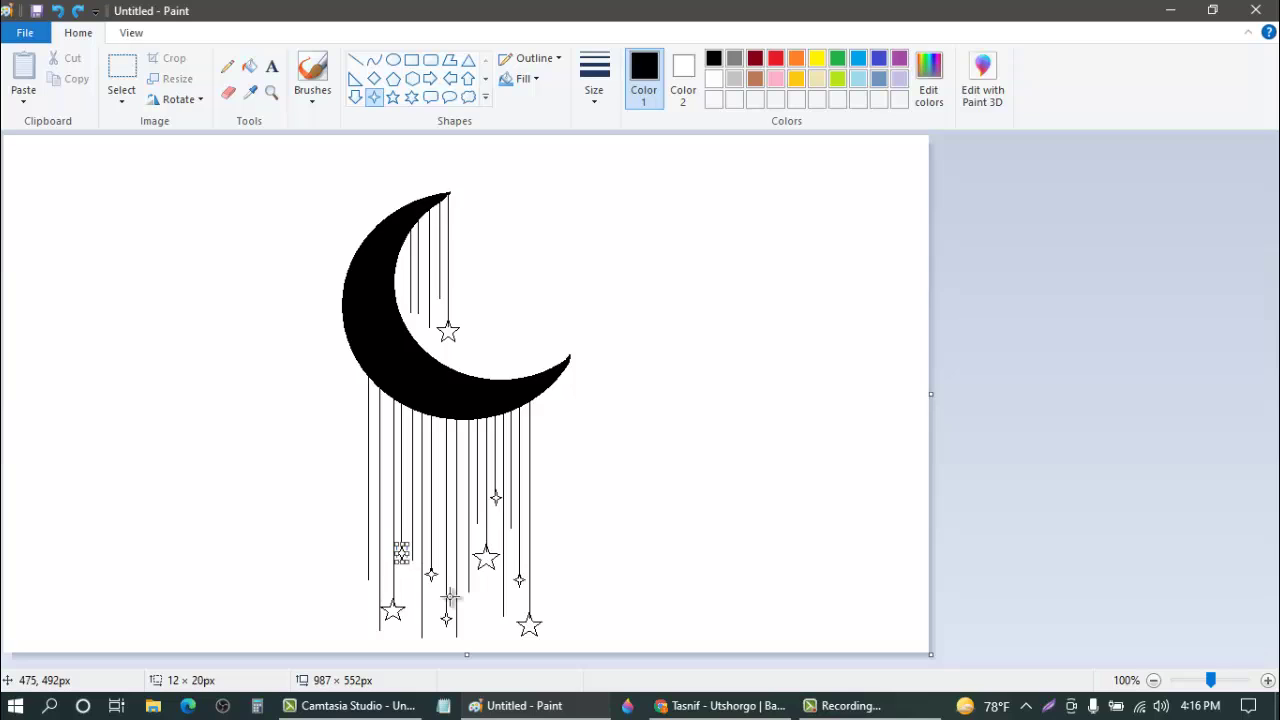
Step: Draw small outlined hearts at the ends of three lines, two below the crescent and one inside it
click(485, 97)
click(356, 117)
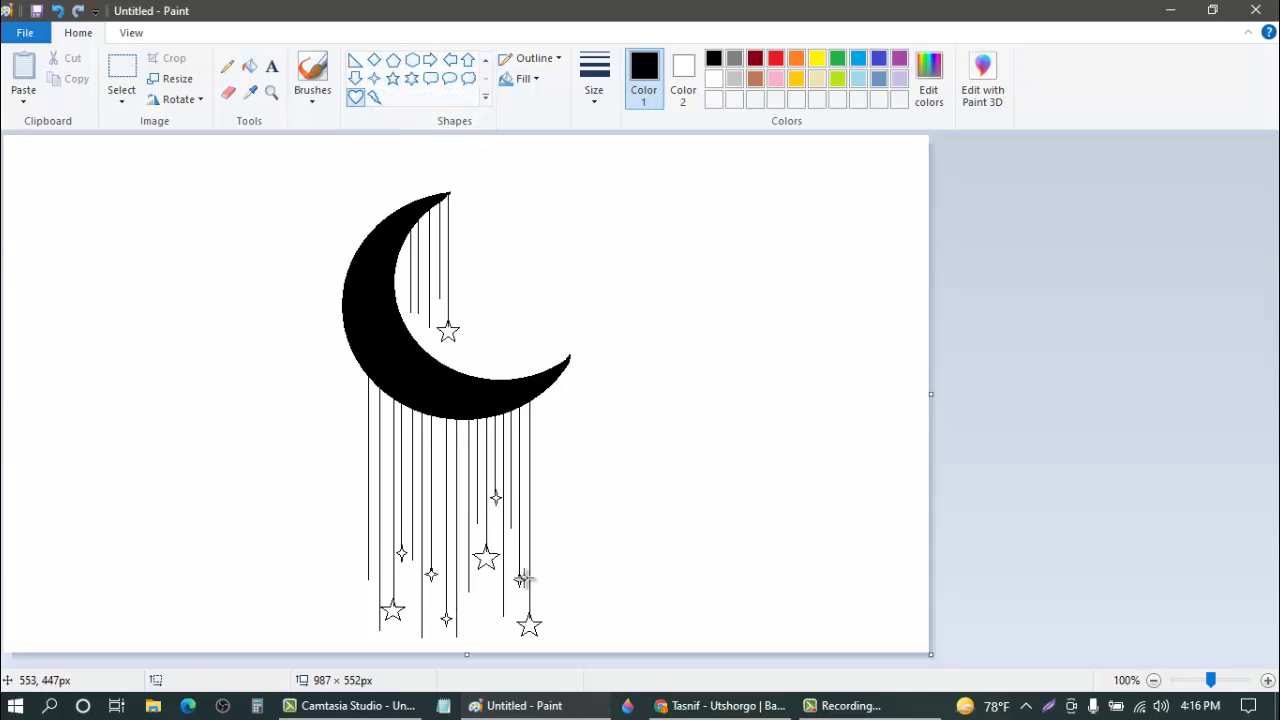
drag(461, 588, 477, 605)
mouse_move(357, 572)
mouse_down()
mouse_move(376, 598)
mouse_move(355, 567)
mouse_up()
click(418, 583)
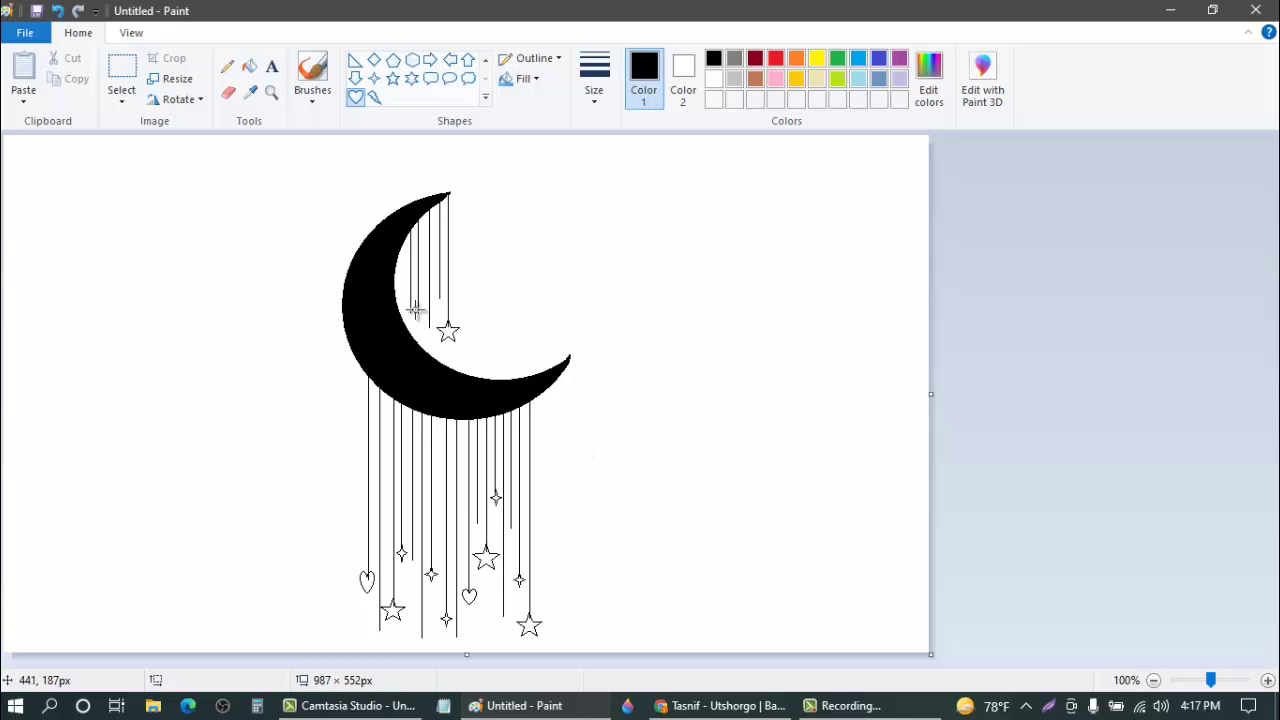
drag(414, 307, 425, 323)
click(542, 306)
Step: Set the second colour to black and give shapes a solid colour outline and a solid colour fill
click(683, 78)
click(715, 60)
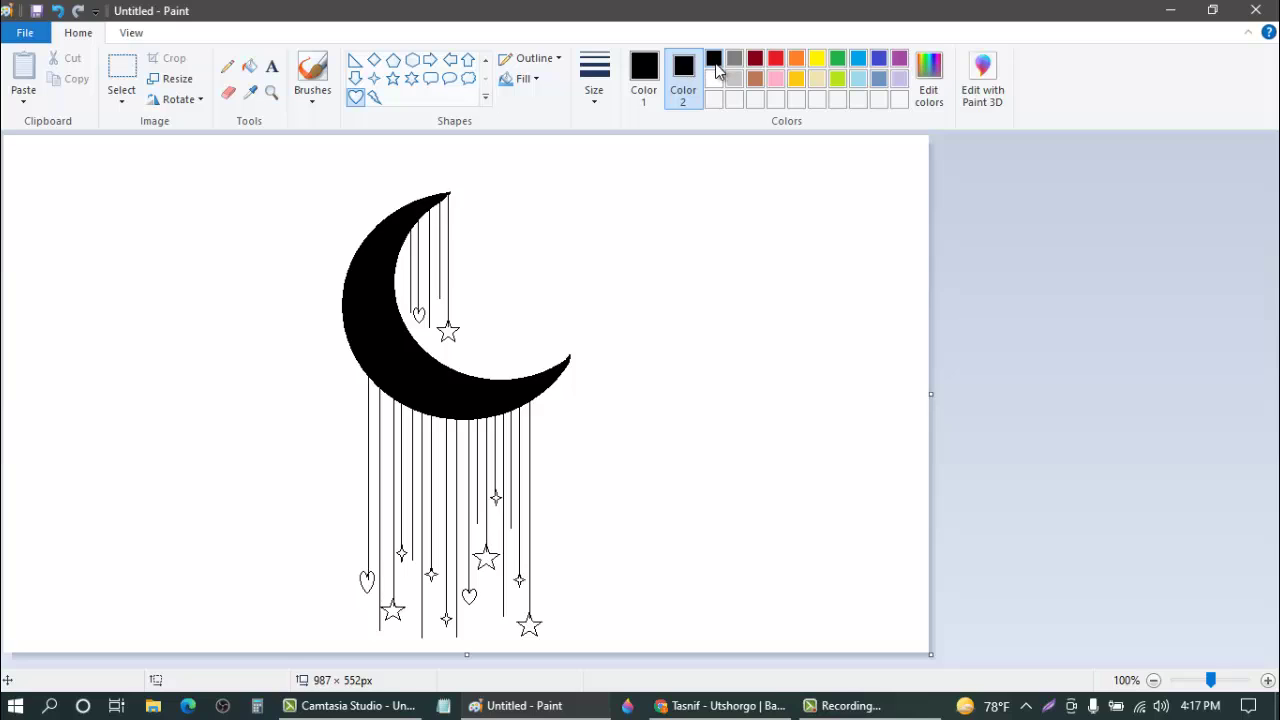
click(546, 62)
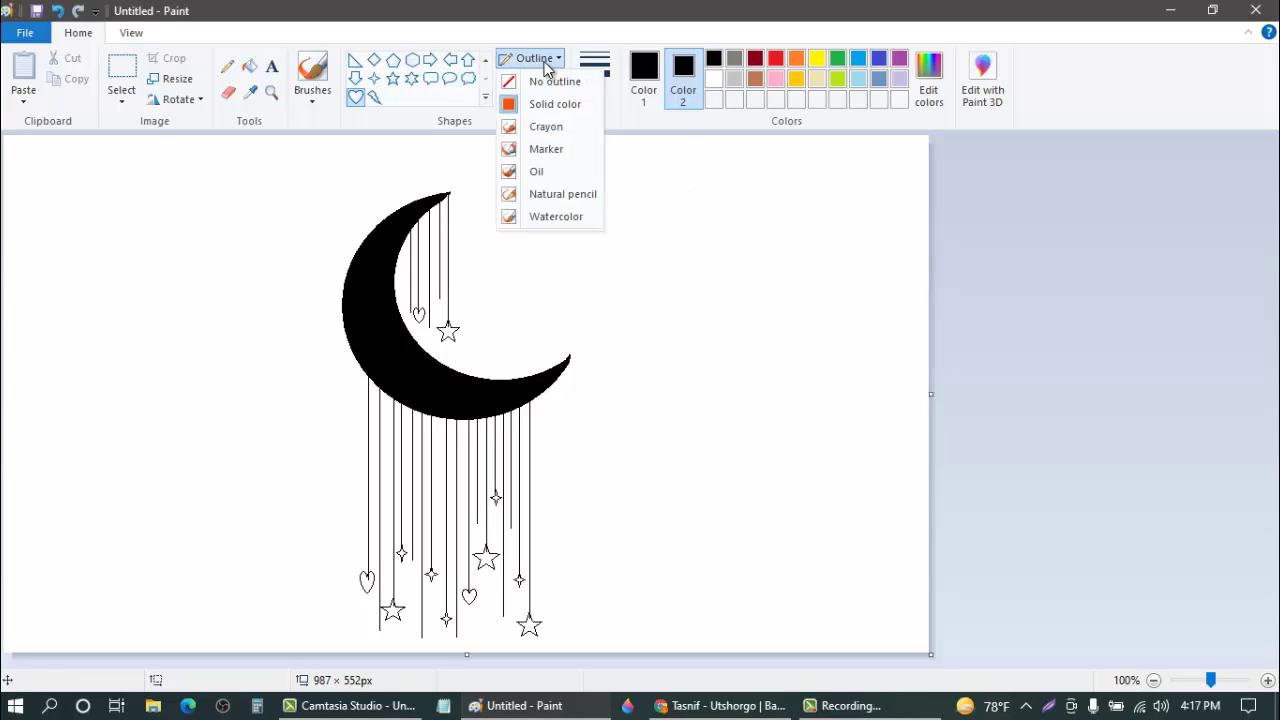
click(548, 101)
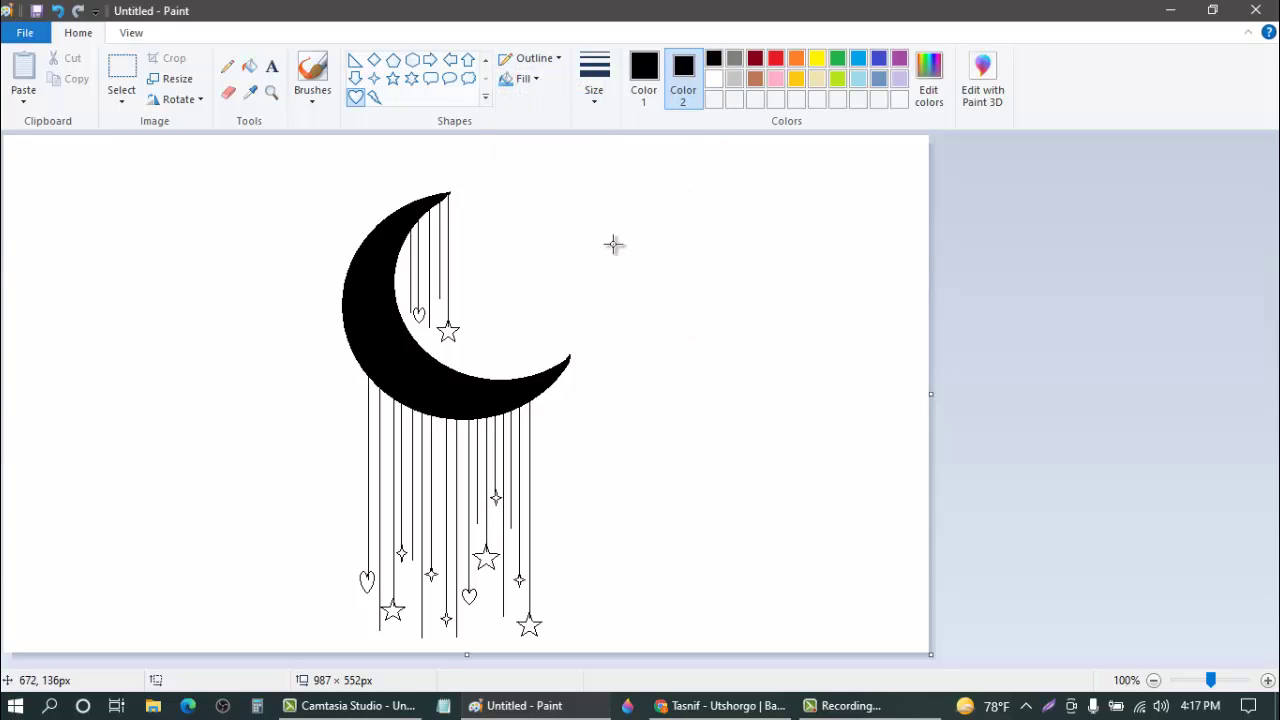
click(522, 79)
click(534, 126)
Step: Draw nine small solid black hearts at varying heights along the lines hanging below the crescent
drag(373, 453, 422, 482)
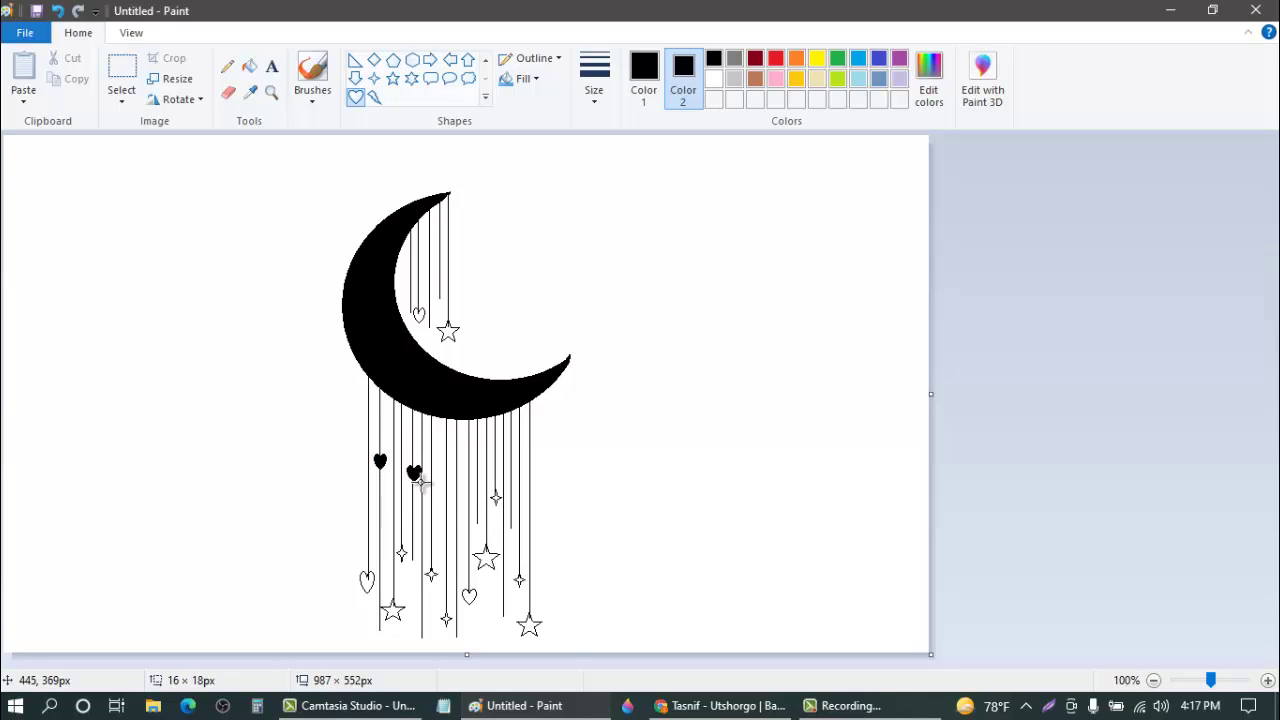
click(456, 506)
drag(388, 500, 404, 518)
click(437, 517)
drag(438, 445, 458, 502)
click(475, 490)
drag(475, 440, 520, 478)
click(473, 472)
click(531, 512)
drag(508, 419, 526, 438)
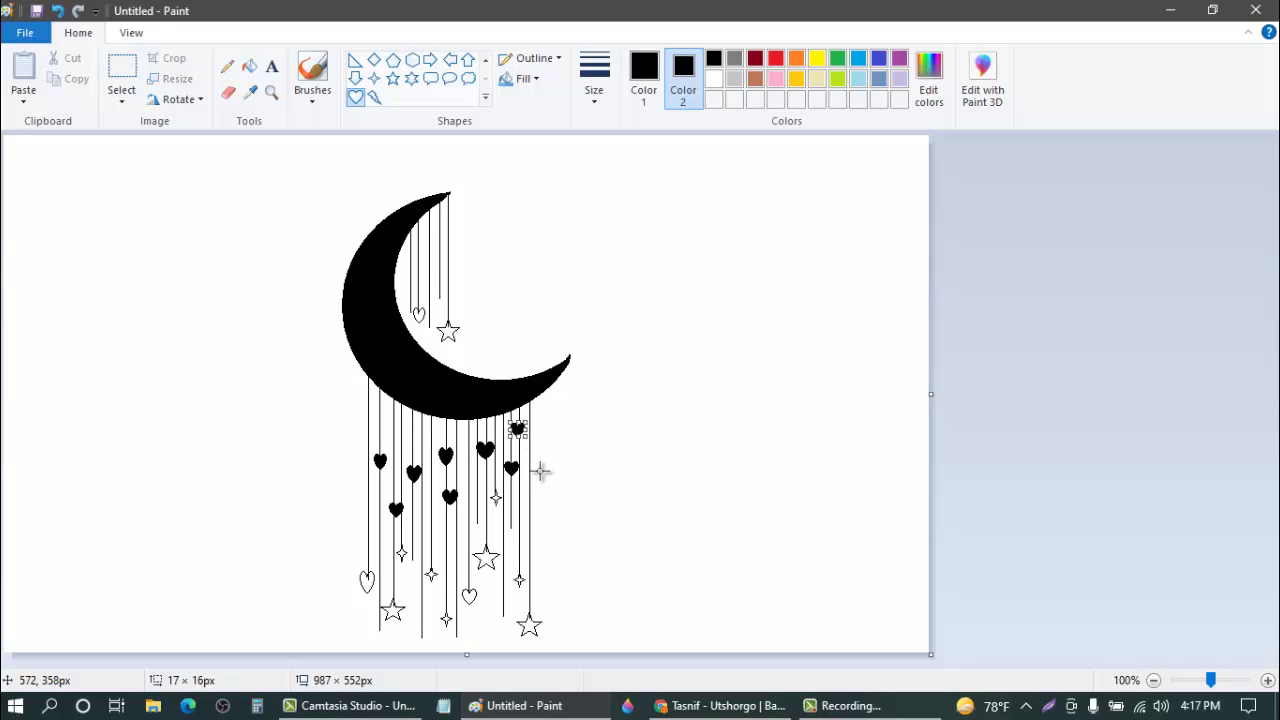
click(540, 468)
drag(519, 503, 537, 523)
click(428, 564)
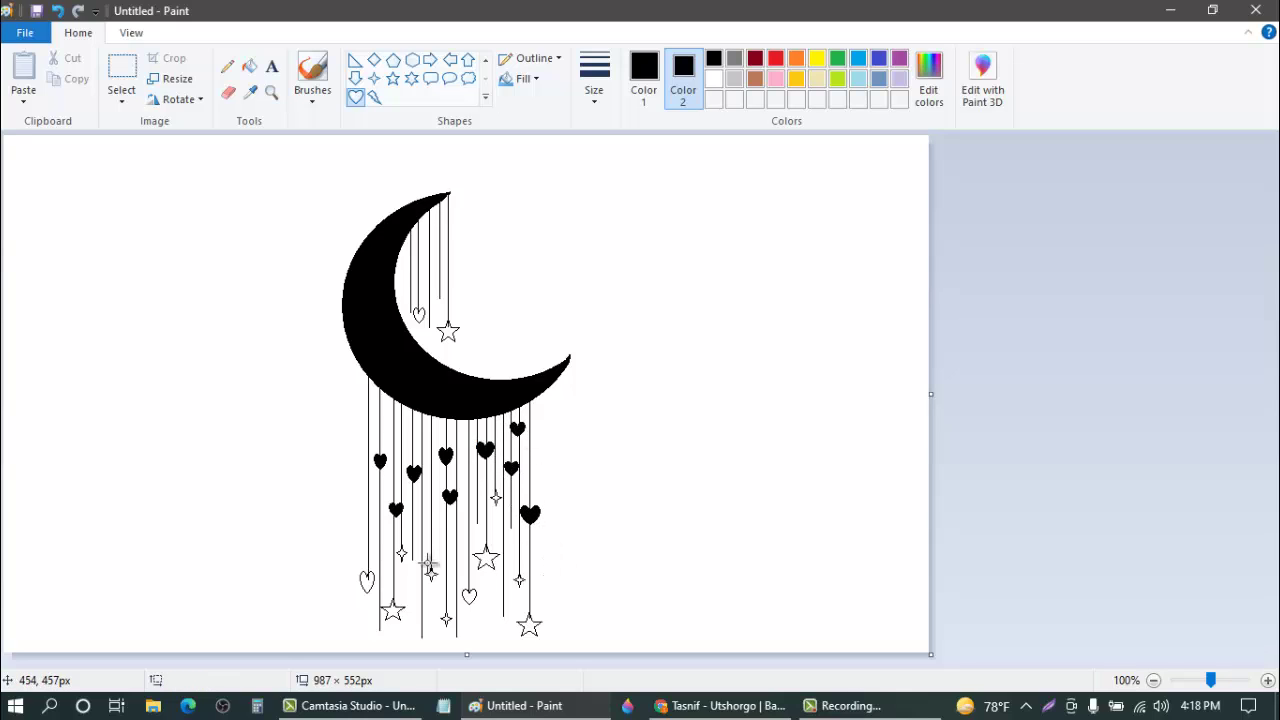
Step: Cover the two outlined hearts below the crescent with solid black hearts and add three more small ones on nearby lines
mouse_move(359, 571)
mouse_down()
mouse_move(381, 592)
mouse_move(355, 586)
mouse_move(371, 594)
mouse_up()
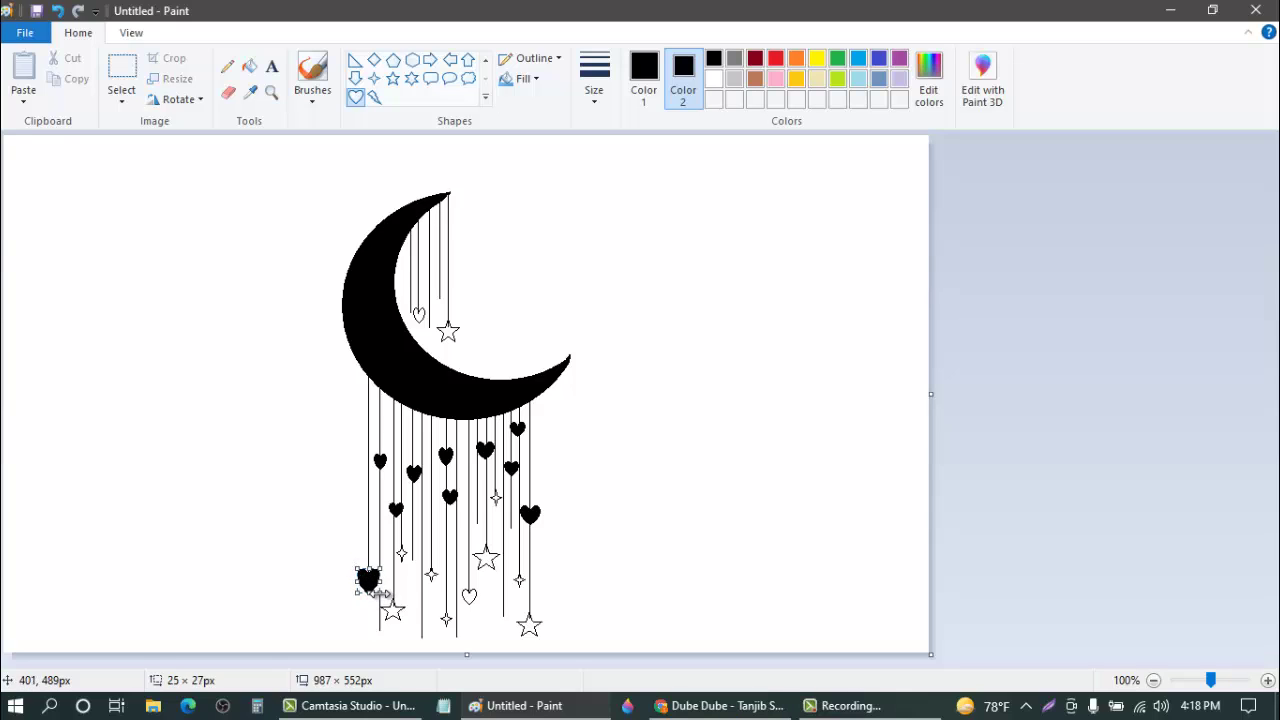
click(392, 591)
drag(459, 585, 481, 607)
drag(437, 540, 456, 559)
drag(523, 553, 538, 571)
drag(360, 406, 379, 428)
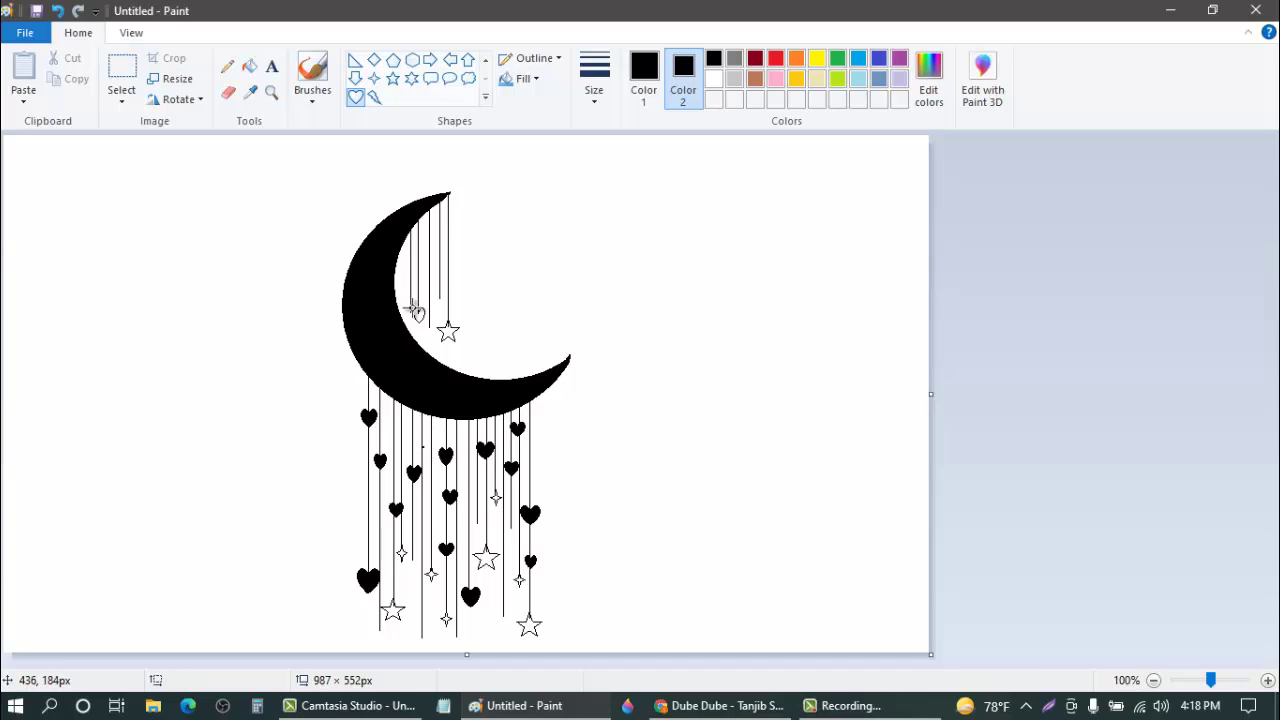
Step: Cover the outlined heart inside the crescent with a solid black one and add two small hearts on the lines above it
drag(411, 307, 428, 324)
click(509, 335)
drag(424, 262, 438, 277)
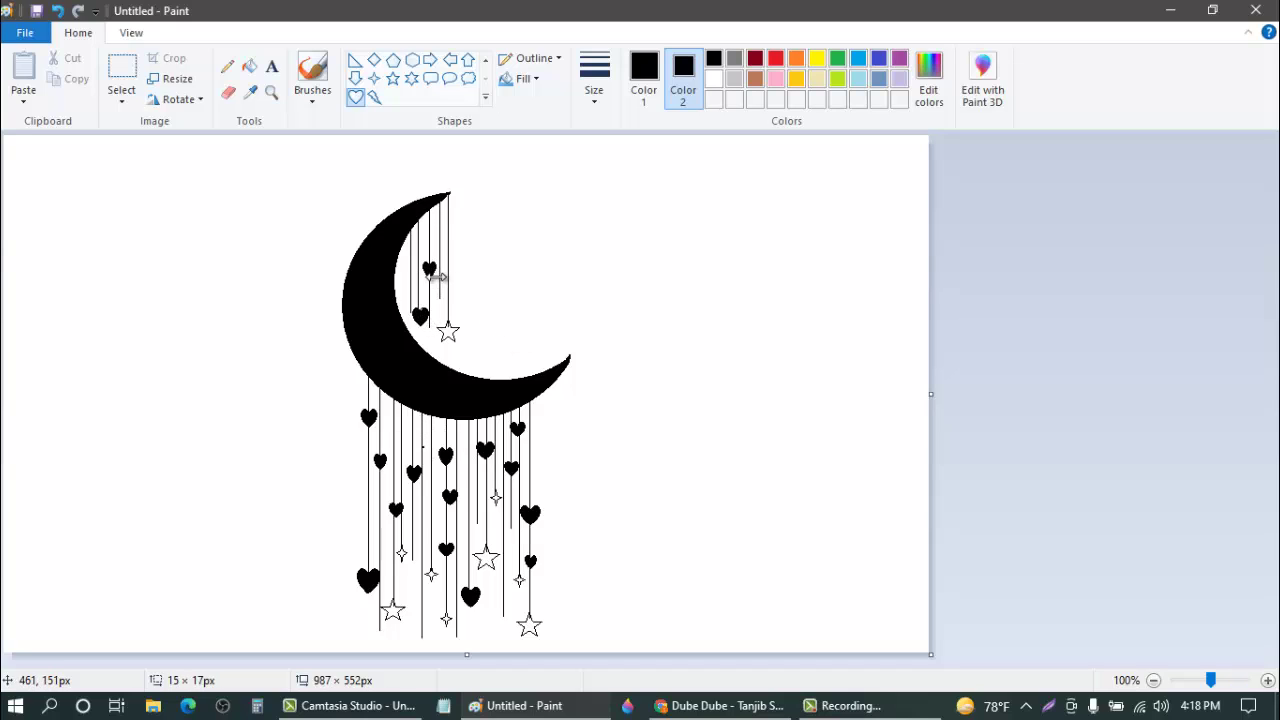
drag(440, 232, 455, 249)
click(508, 294)
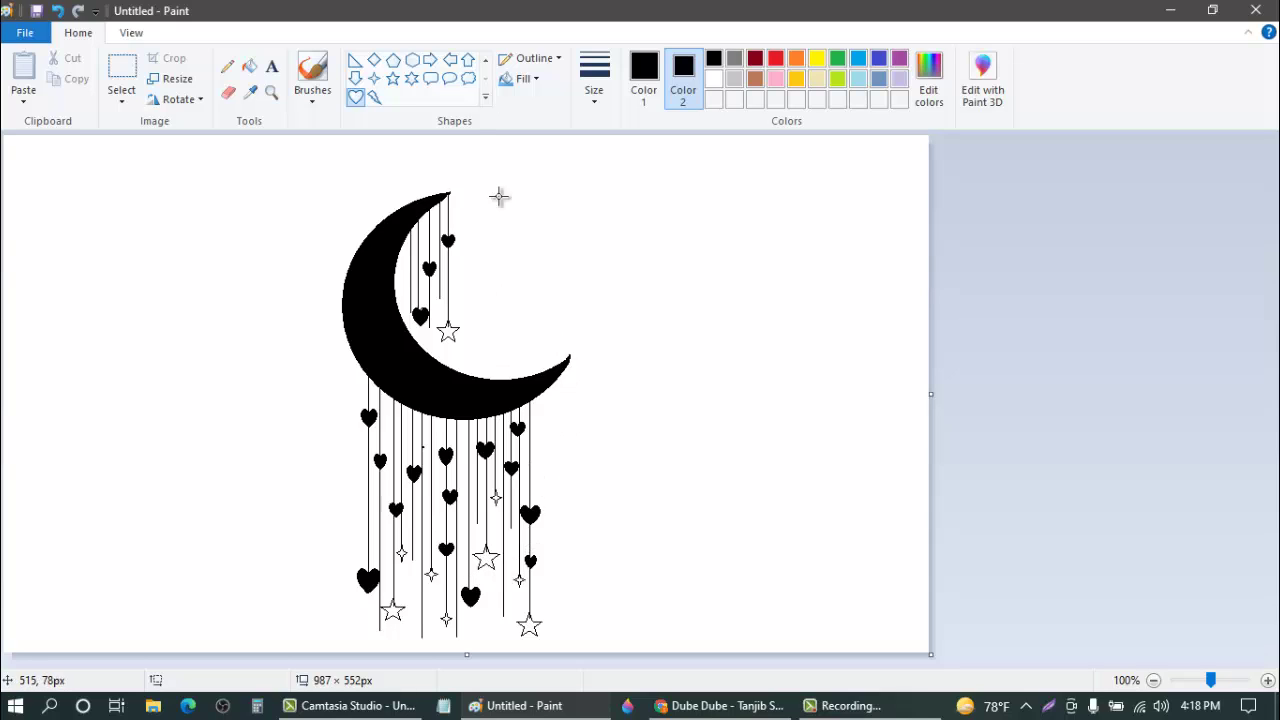
Step: Draw solid black four-point stars over the five outlined four-point stars below the crescent
click(374, 78)
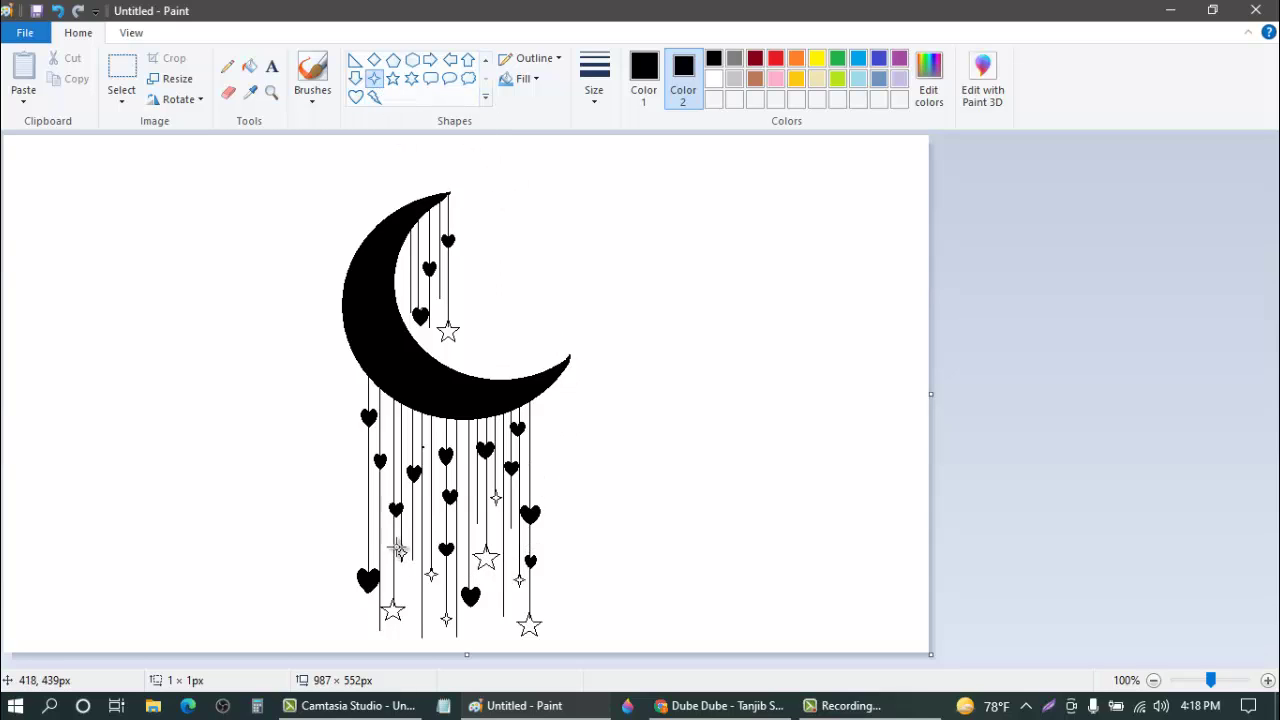
drag(398, 549, 409, 560)
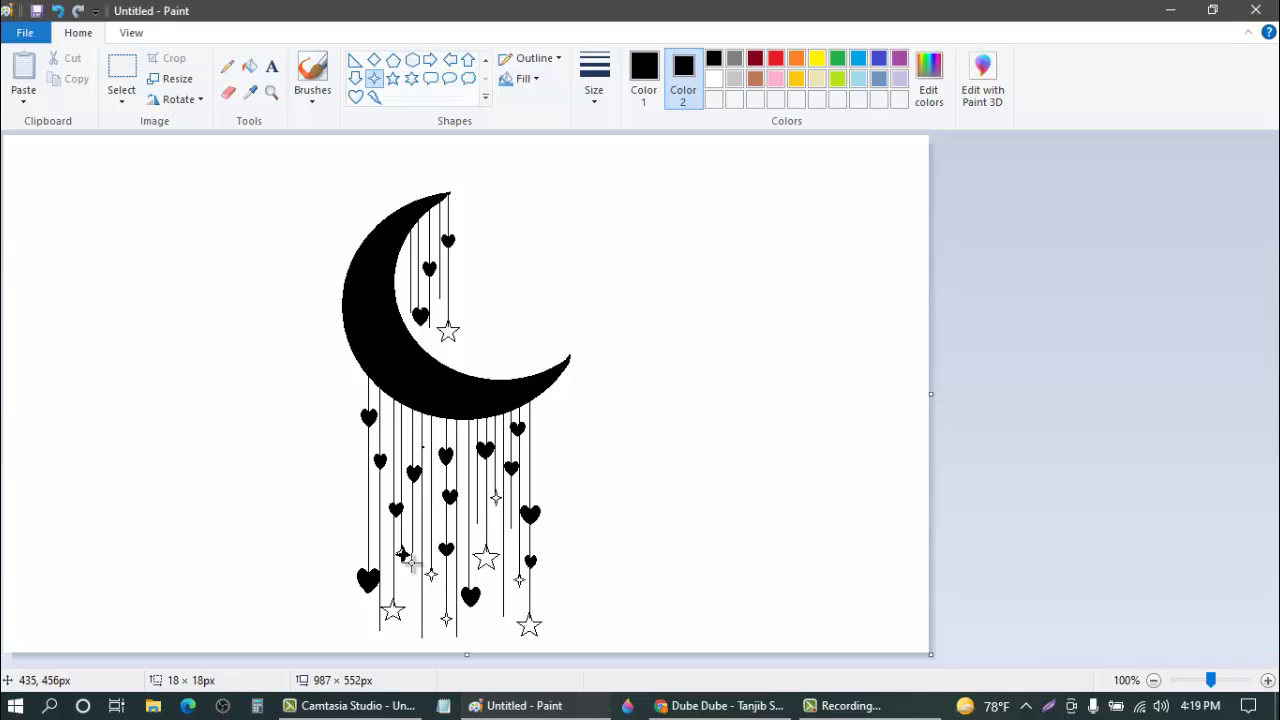
drag(412, 563, 413, 564)
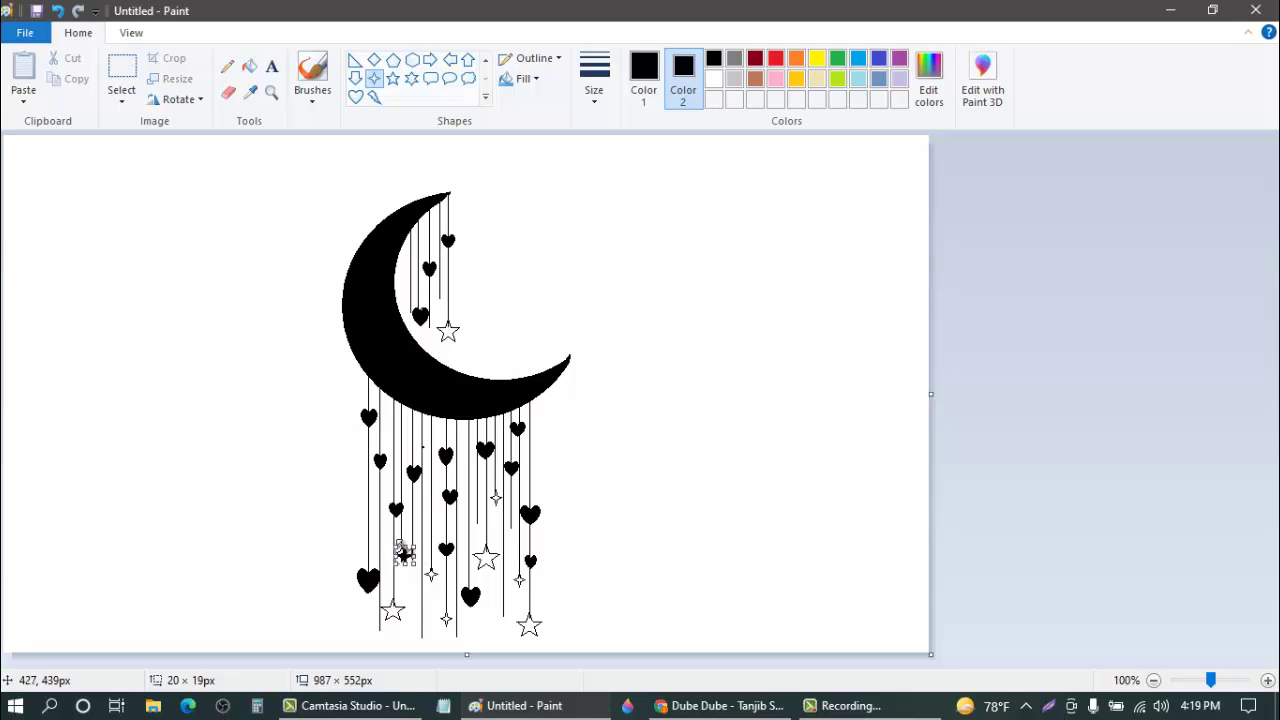
click(472, 568)
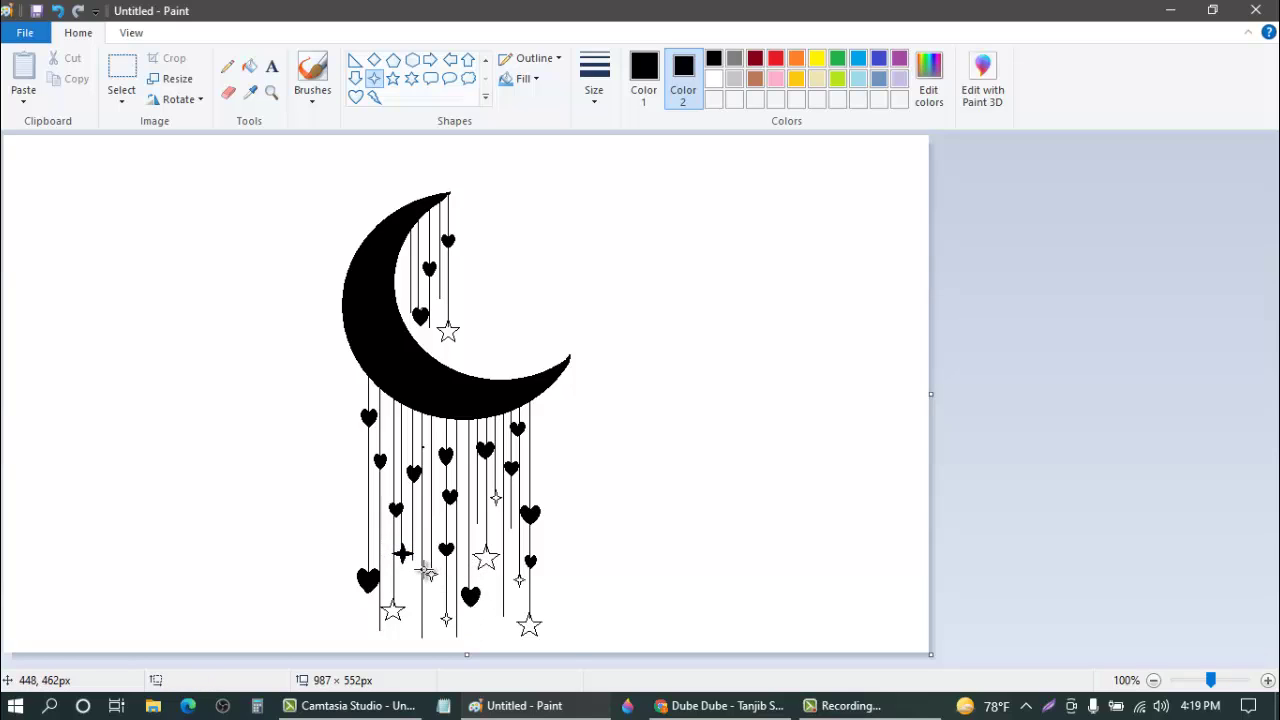
drag(425, 570, 441, 586)
click(494, 575)
drag(491, 496, 511, 515)
click(533, 516)
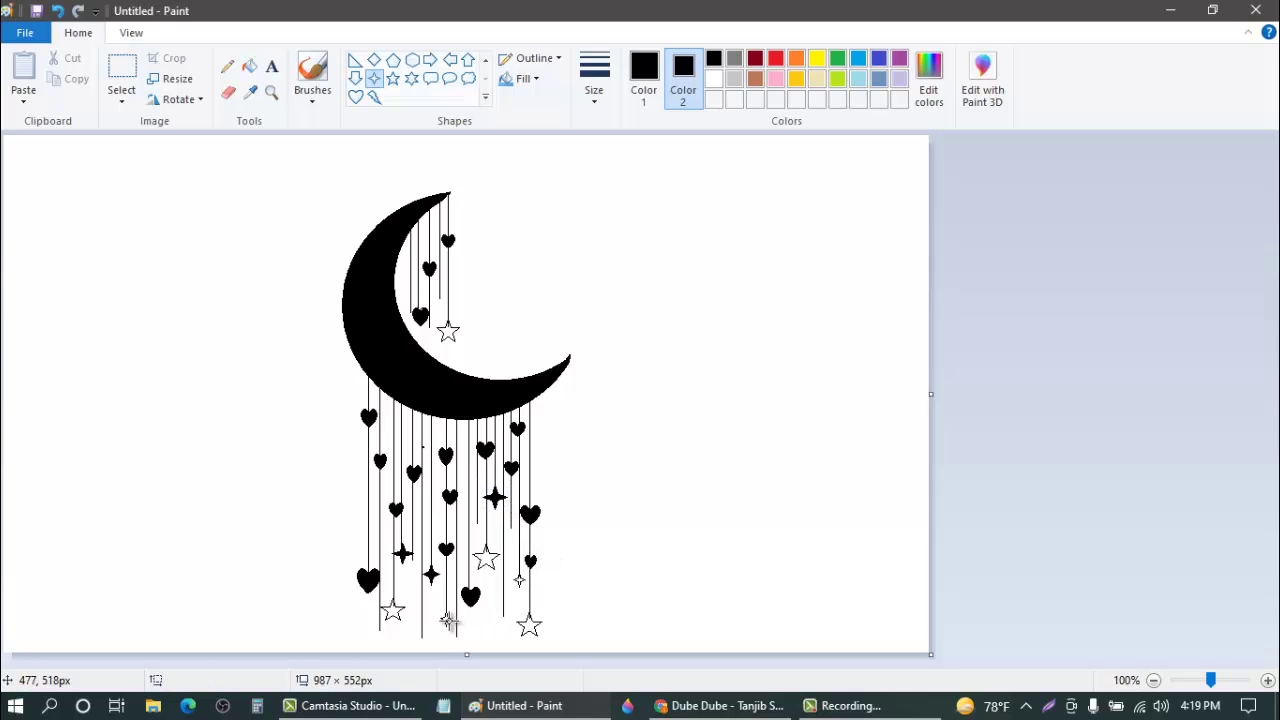
drag(438, 612, 460, 636)
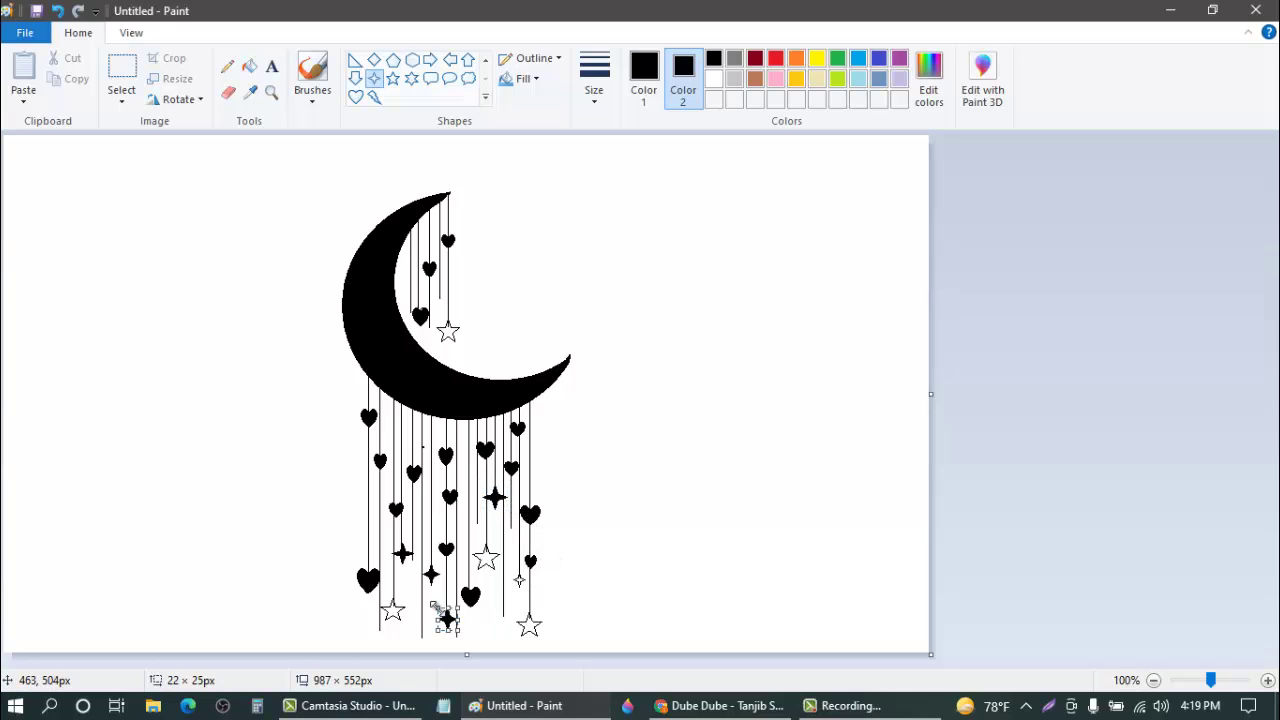
click(500, 610)
drag(509, 572, 527, 588)
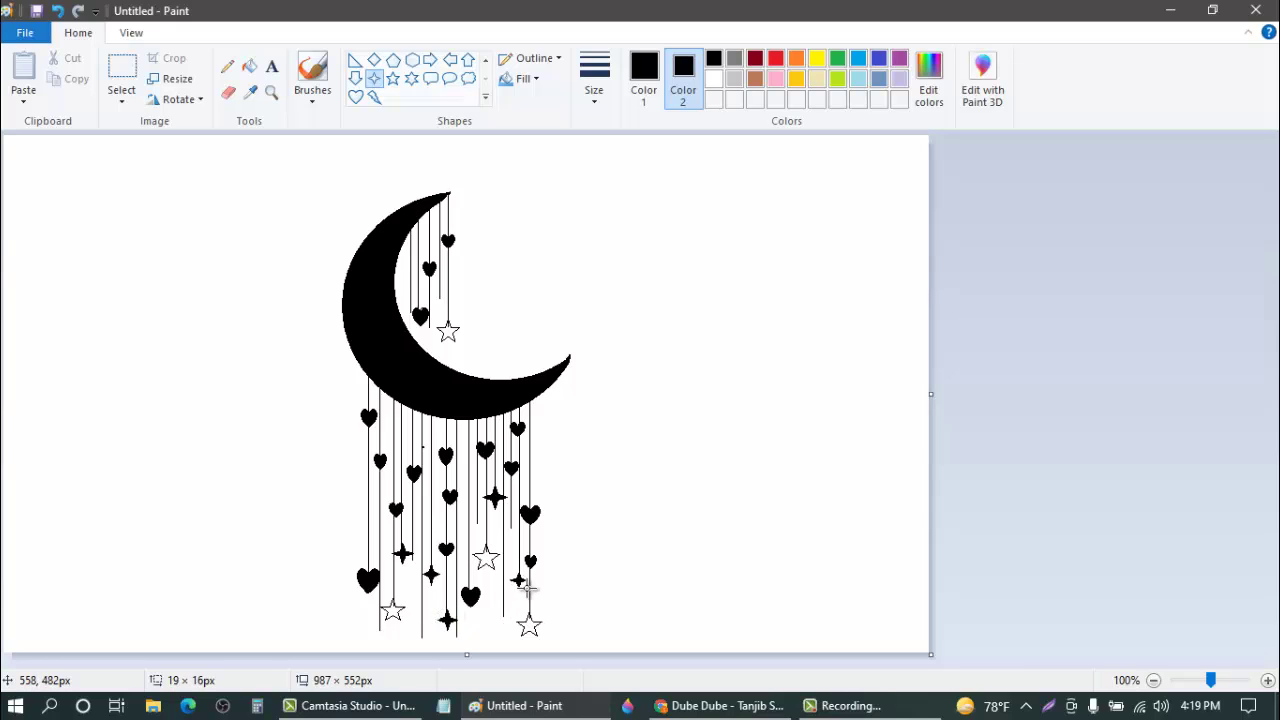
click(565, 604)
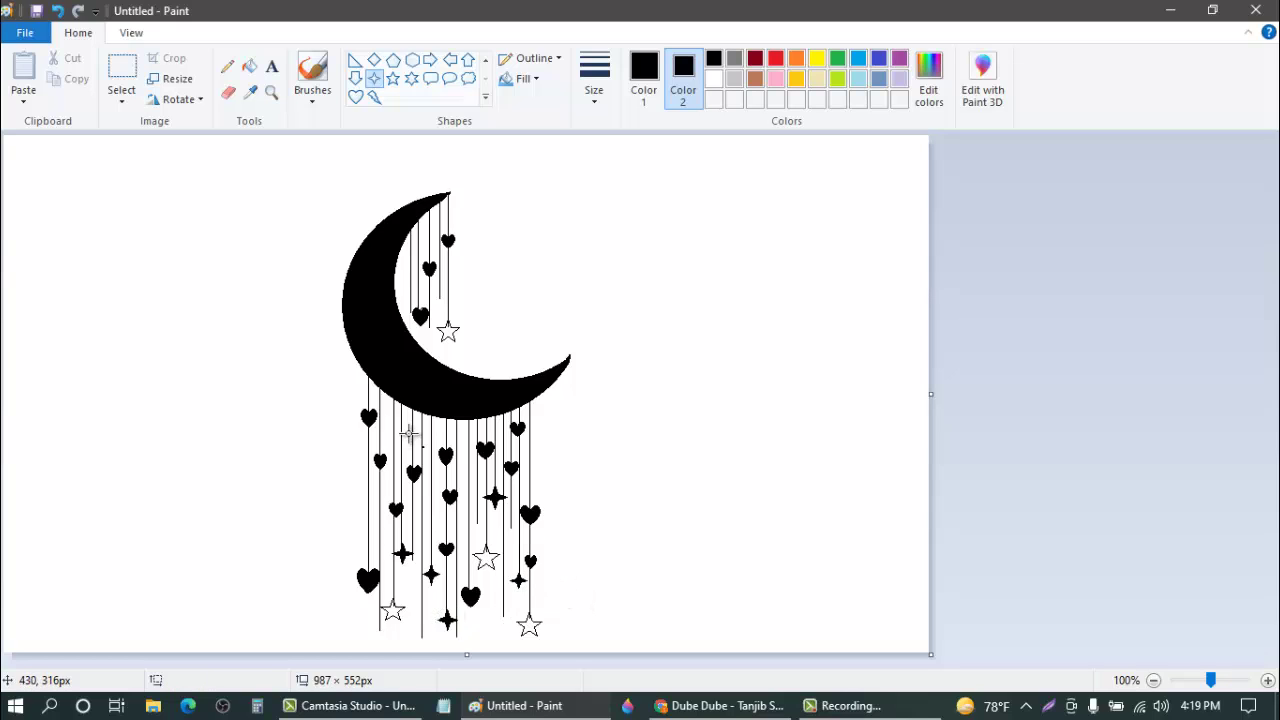
Step: Draw solid black five-pointed stars over the four outlined ones, one inside the crescent and three below it
click(392, 78)
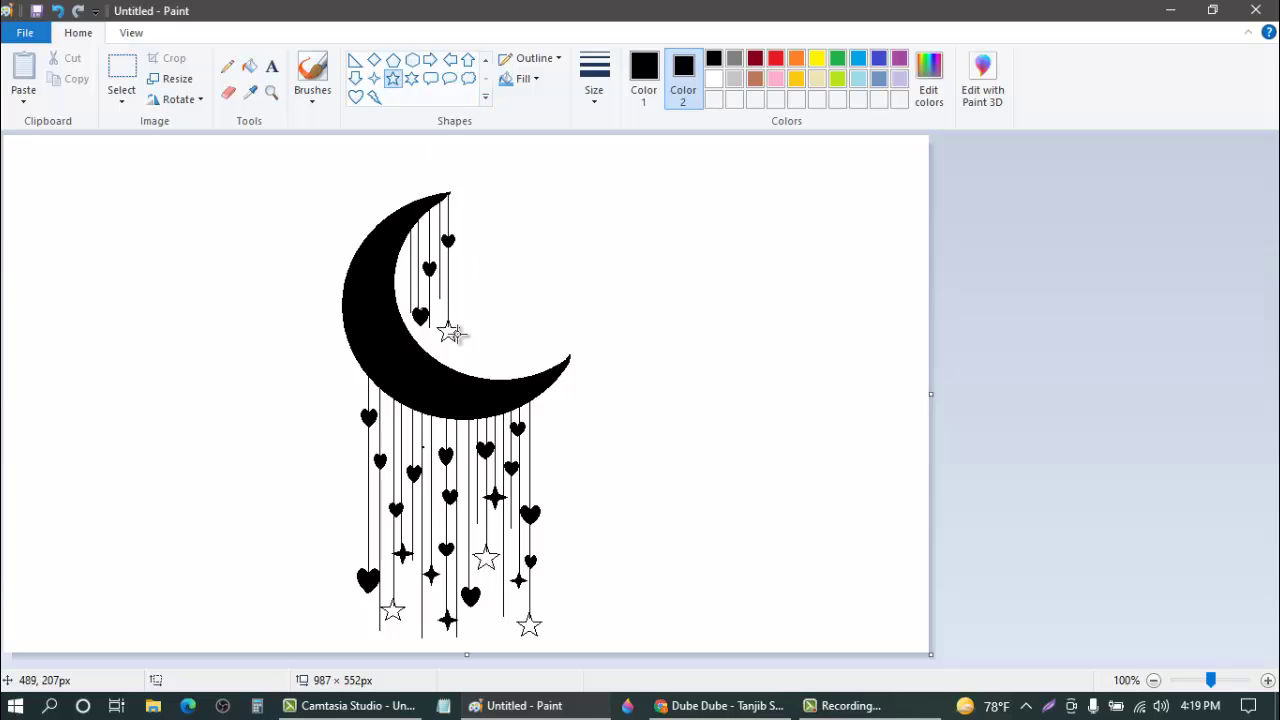
drag(437, 320, 457, 340)
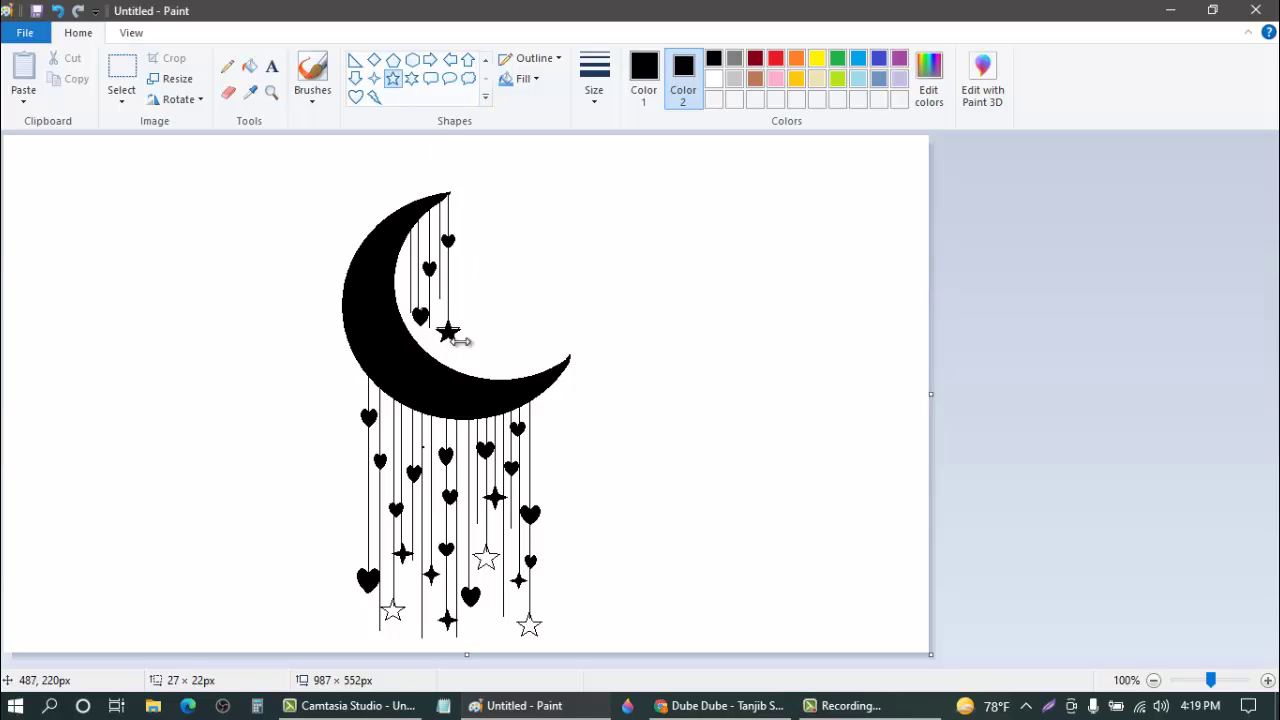
click(527, 350)
drag(470, 548, 496, 569)
click(564, 582)
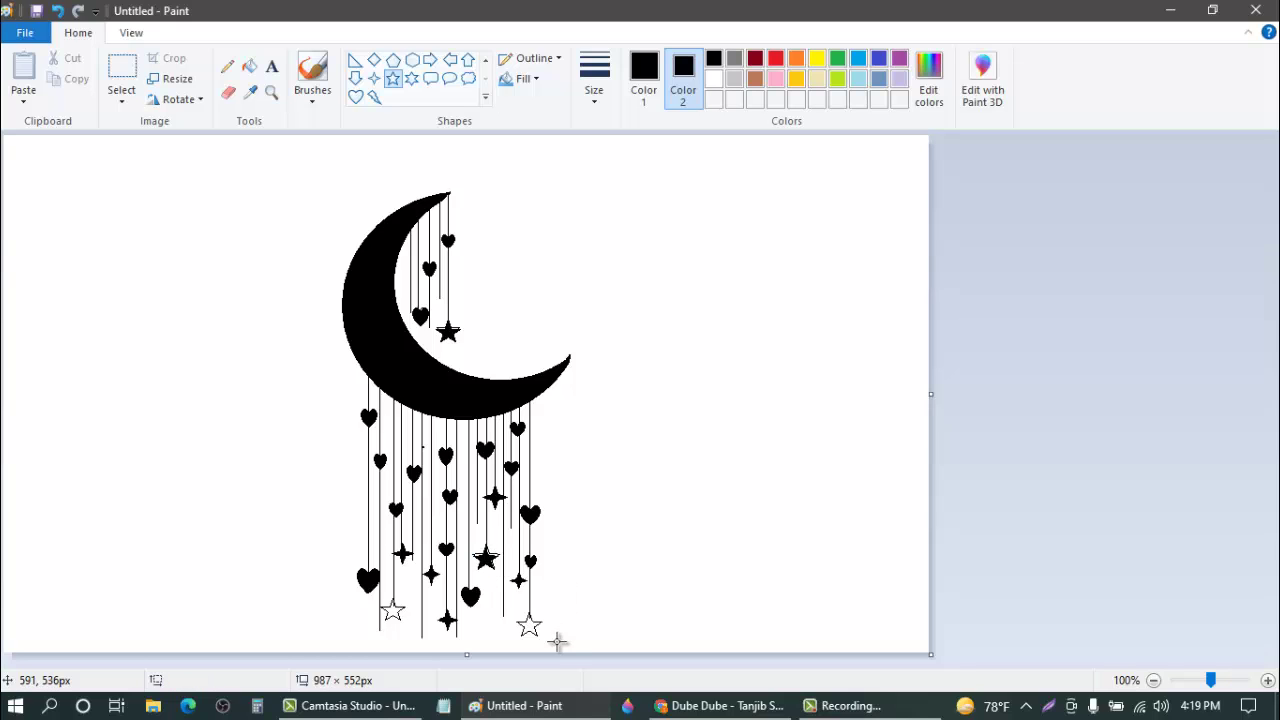
drag(518, 612, 544, 640)
click(577, 628)
drag(383, 600, 404, 622)
click(575, 602)
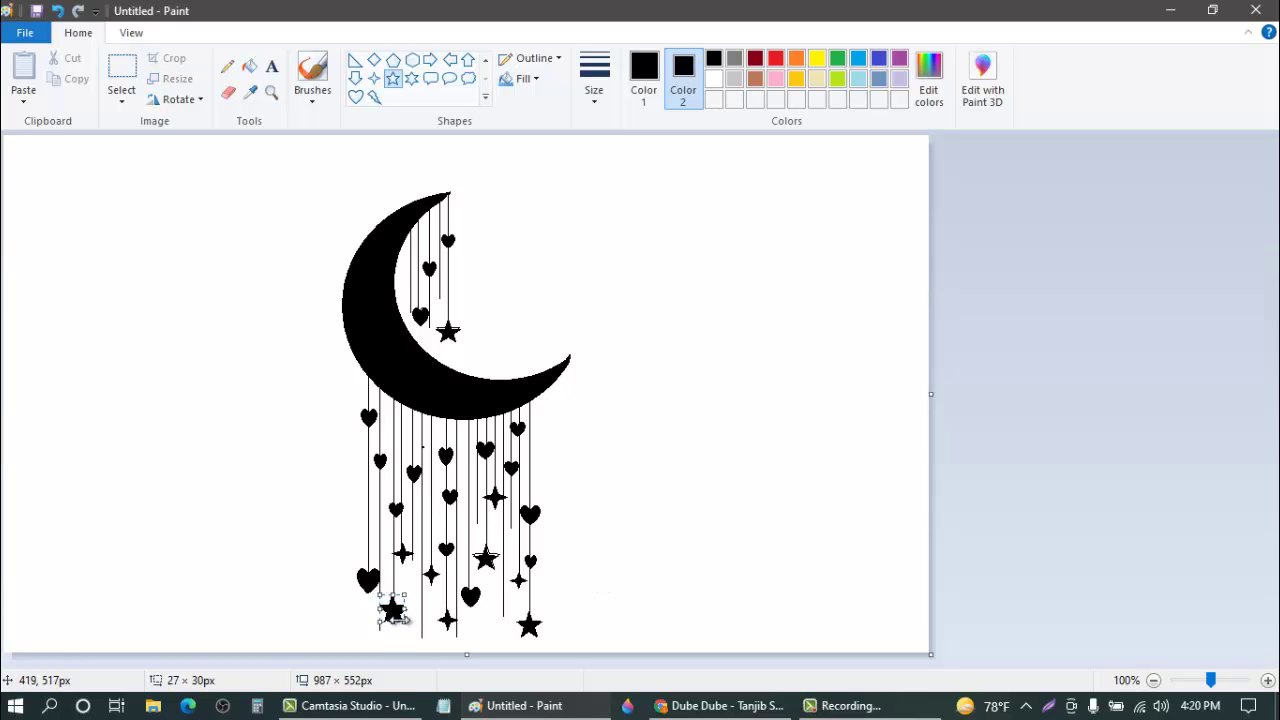
mouse_move(490, 553)
mouse_down()
mouse_move(510, 553)
mouse_move(480, 557)
mouse_move(508, 550)
mouse_up()
click(580, 574)
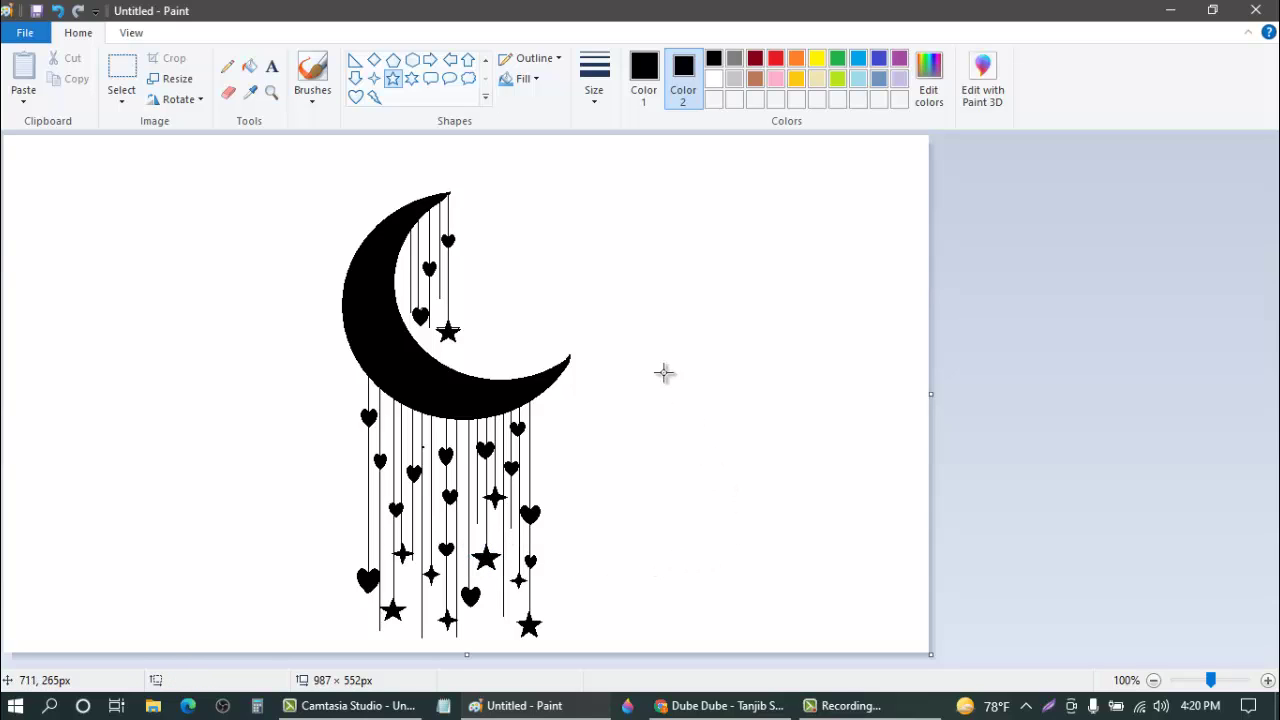
Step: Draw two solid black hearts to the upper right of the crescent, one about 47 × 38 px and a smaller one diagonally above it
click(355, 97)
drag(566, 216, 609, 254)
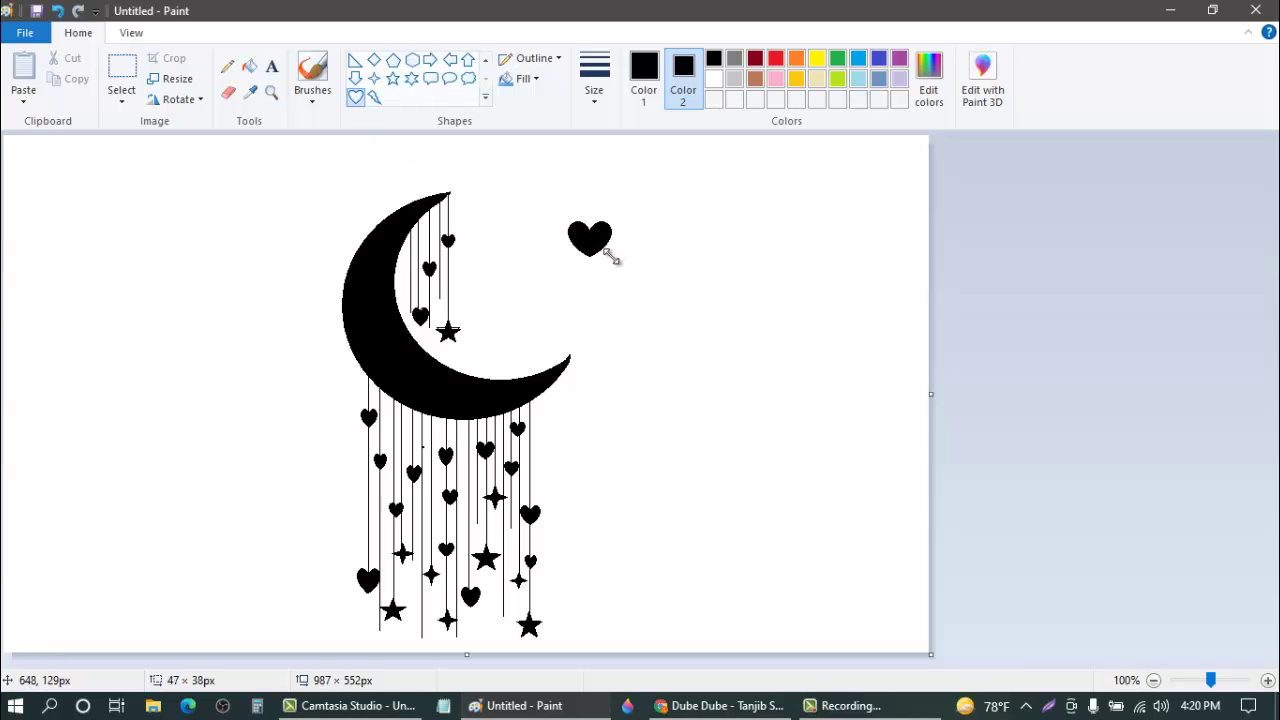
click(634, 289)
drag(609, 188, 647, 214)
click(662, 236)
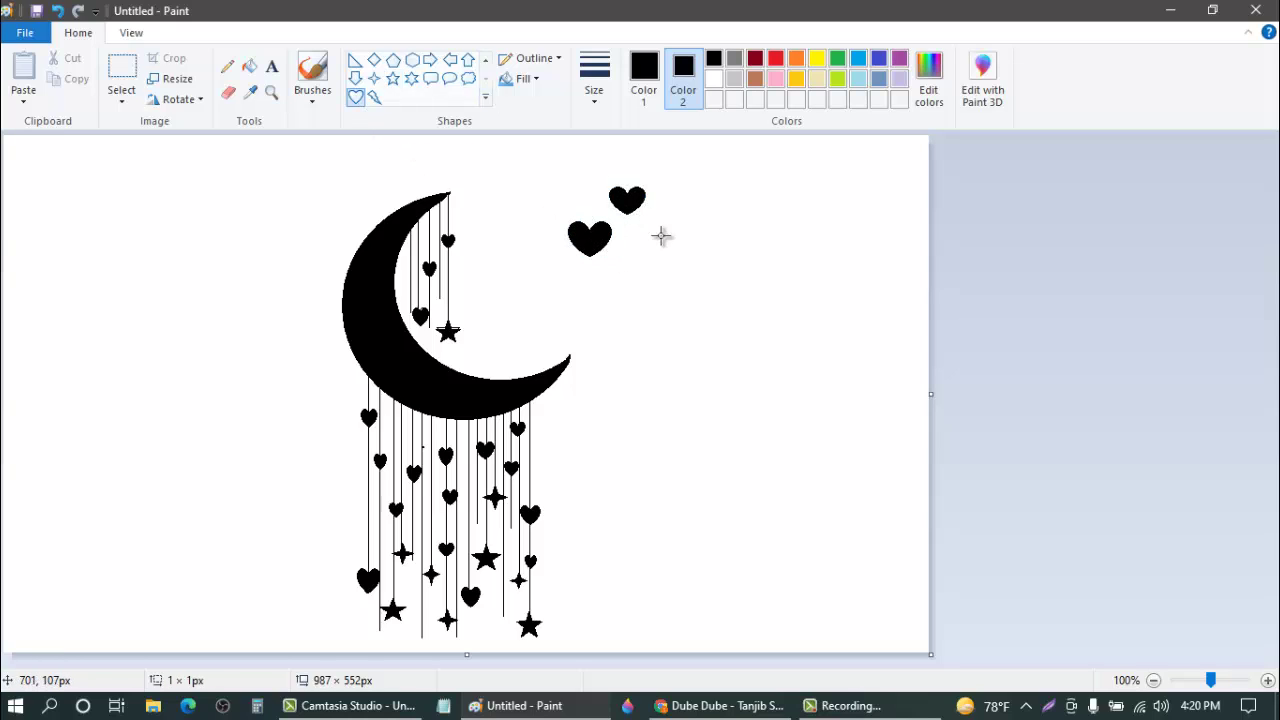
Step: Draw two solid black hearts to the lower left of the hanging lines, the smaller one below the larger
mouse_move(174, 446)
mouse_down()
mouse_move(216, 477)
mouse_move(191, 527)
mouse_up()
click(229, 503)
click(281, 530)
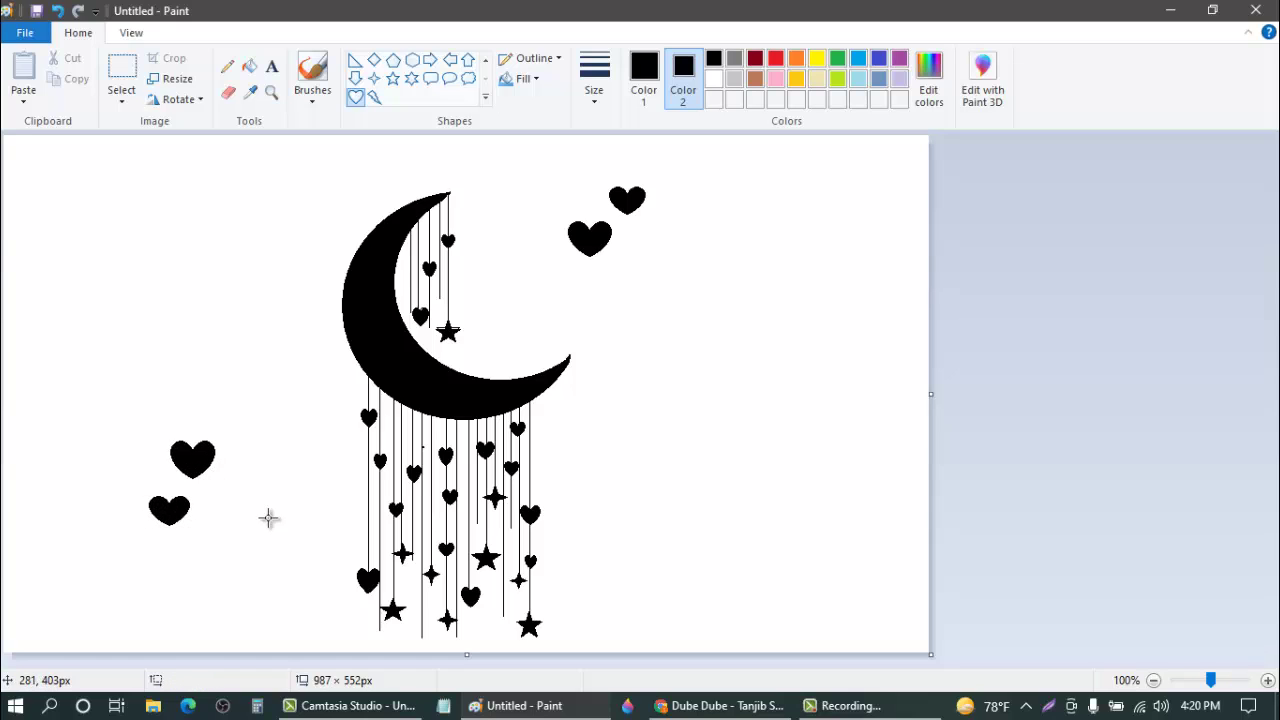
Step: Draw a large solid black heart to the lower right of the crescent with five small hearts in two rows above it
drag(701, 508, 756, 551)
click(780, 576)
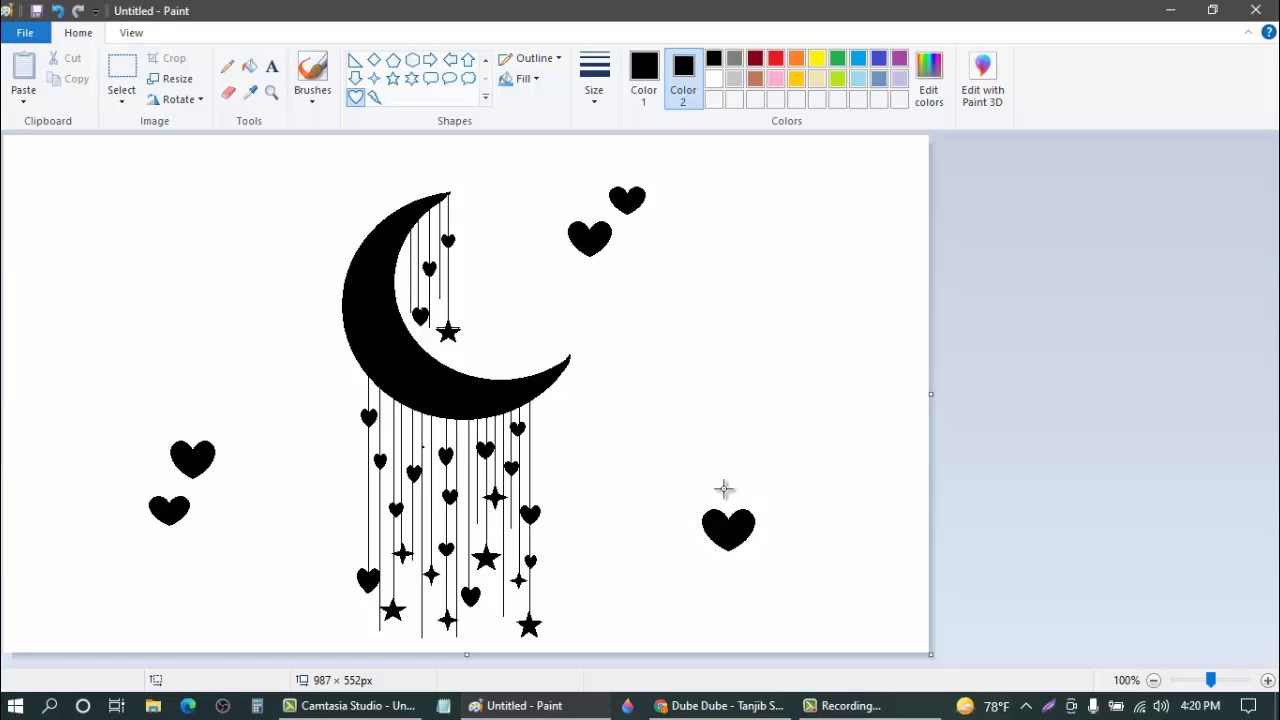
mouse_move(727, 474)
mouse_down()
mouse_move(759, 501)
mouse_move(732, 512)
mouse_move(720, 500)
mouse_up()
mouse_move(680, 444)
mouse_down()
mouse_move(706, 464)
mouse_move(683, 500)
mouse_up()
drag(724, 442, 746, 463)
click(777, 477)
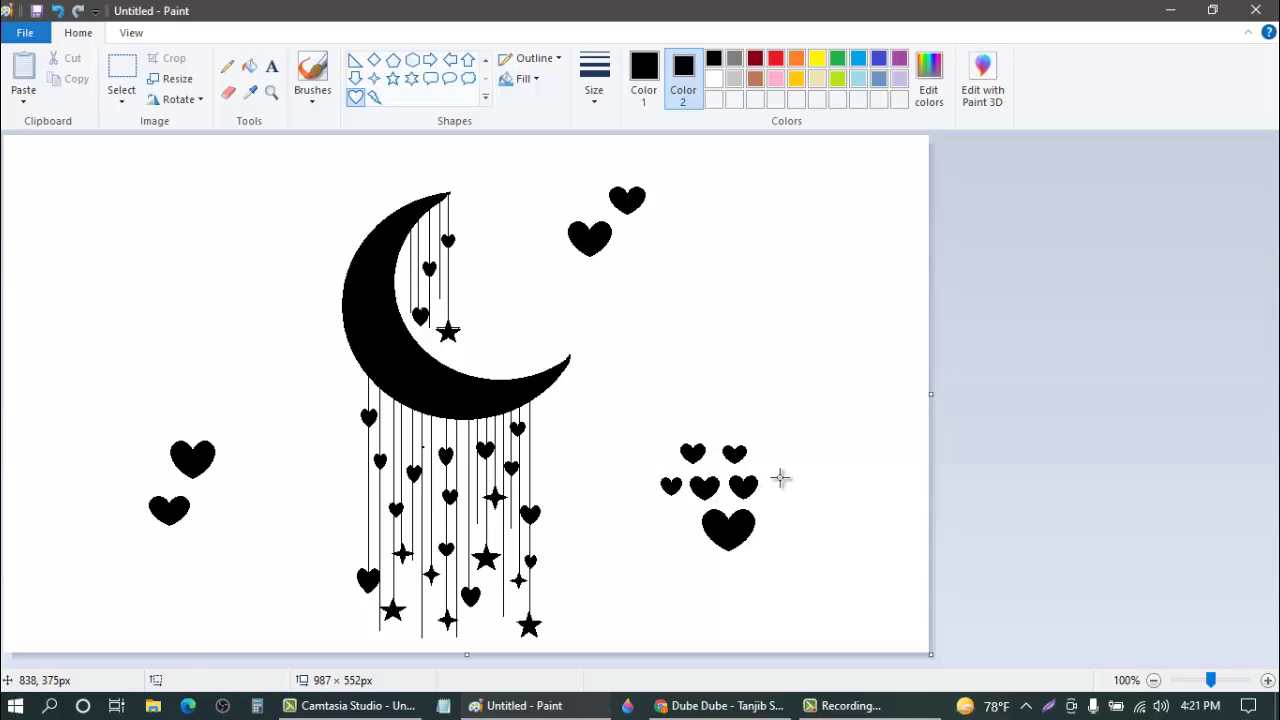
Step: Surround the large lower-right heart with seven more small solid hearts and add another large heart at the cluster's upper right
drag(705, 420, 727, 442)
drag(771, 506, 797, 531)
click(804, 588)
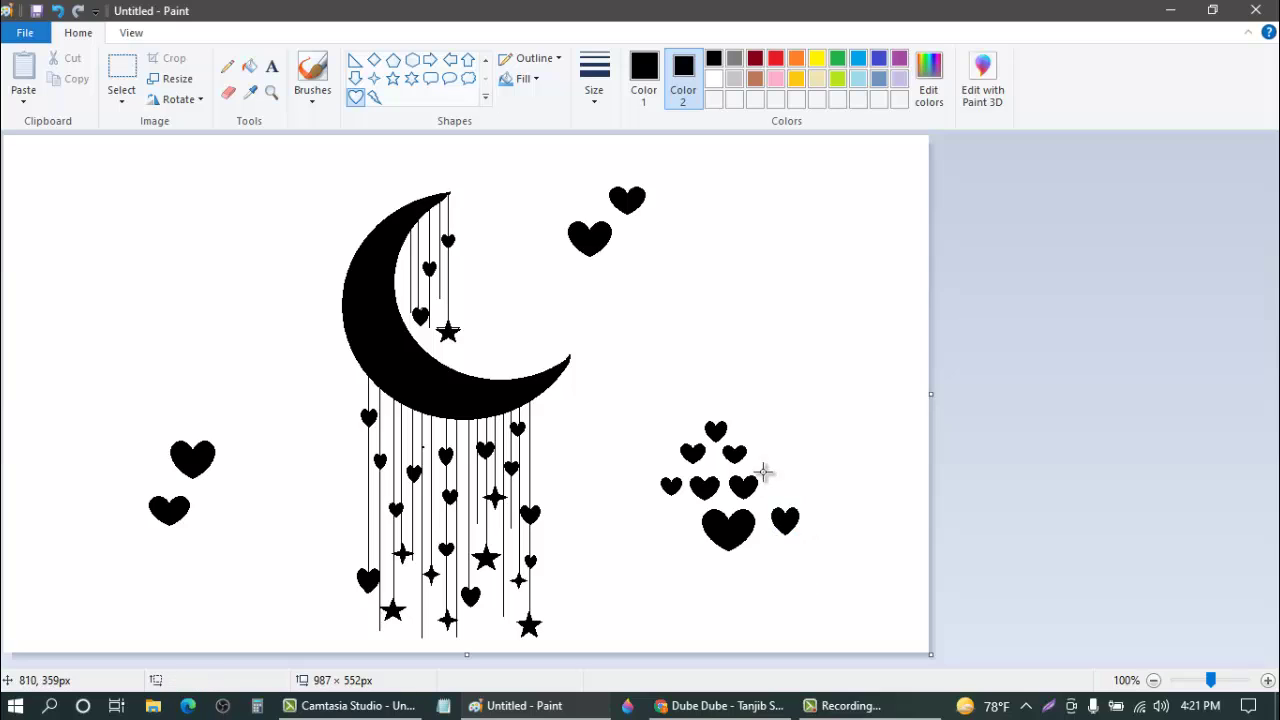
drag(764, 470, 787, 491)
click(810, 513)
mouse_move(668, 508)
mouse_down()
mouse_move(737, 586)
mouse_move(775, 564)
mouse_up()
click(778, 591)
key(ctrl+z)
drag(684, 540, 704, 563)
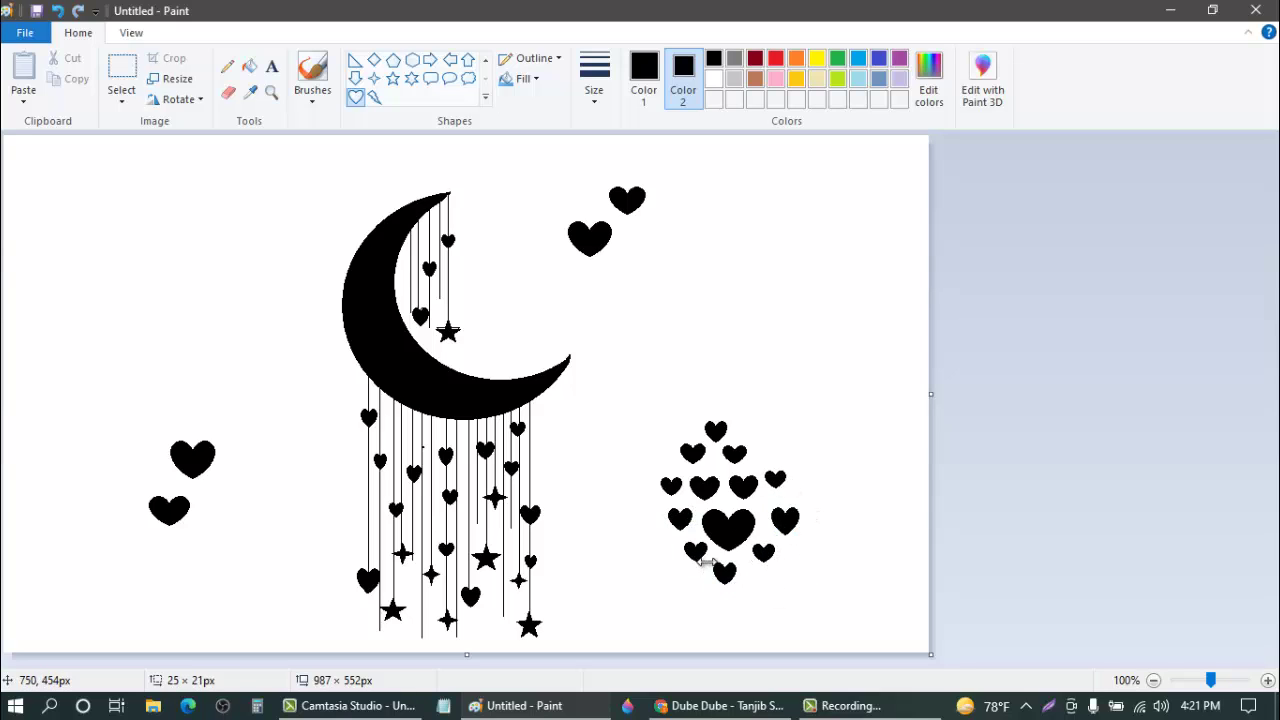
click(824, 620)
drag(740, 402, 792, 450)
click(826, 497)
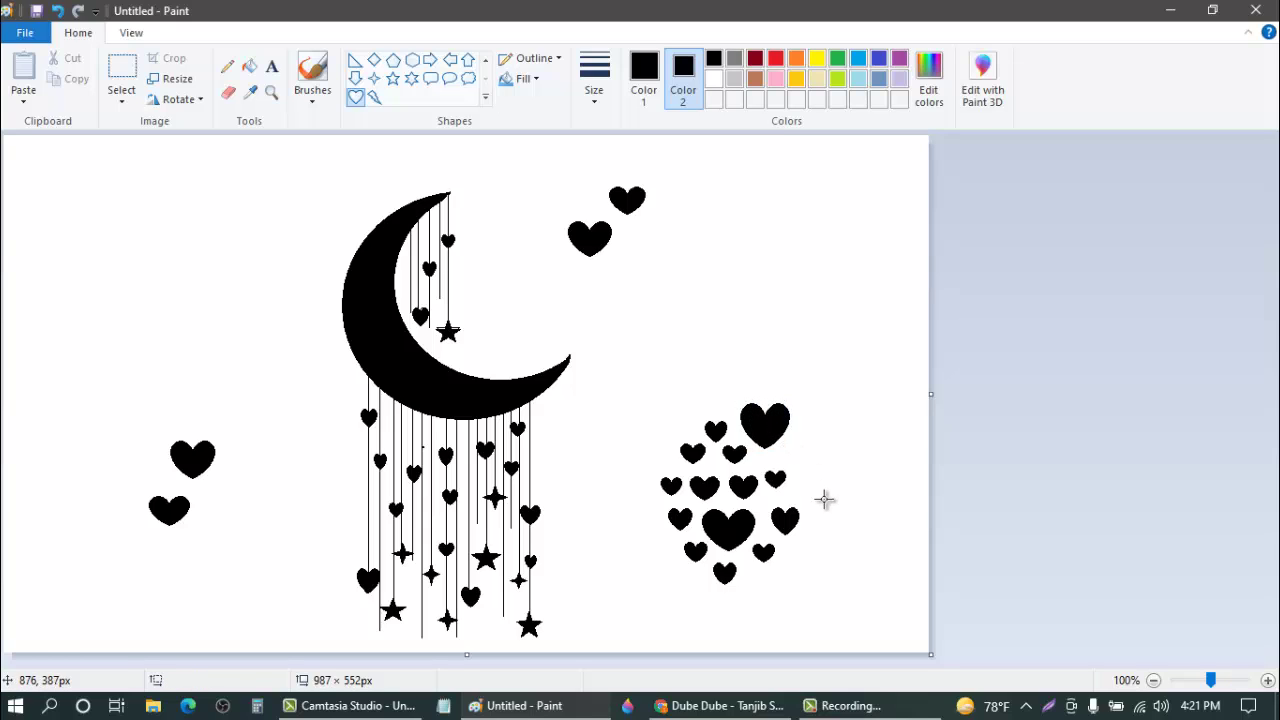